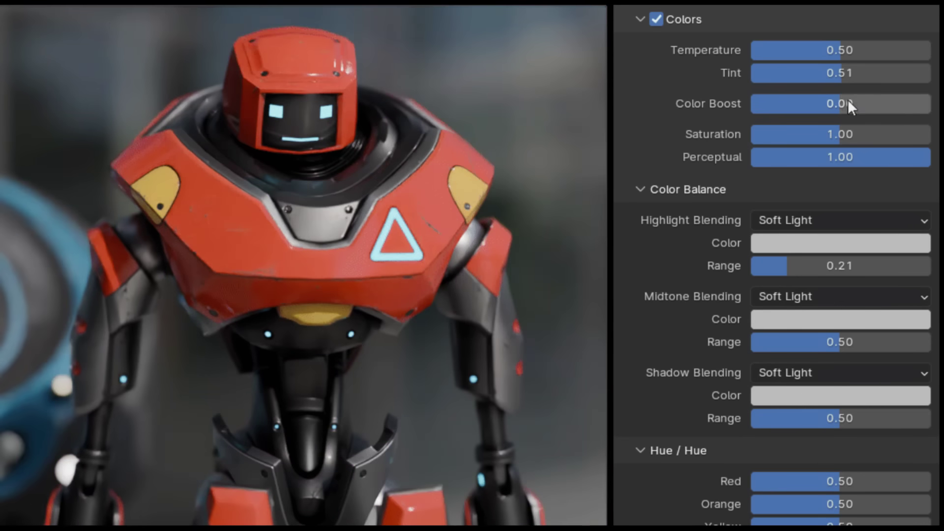
# - Boost the render's colour tint and saturation, then cycle the studio lighting presets to Studio_Preset_003
pyautogui.moveTo(849, 104); pyautogui.dragTo(909, 172)
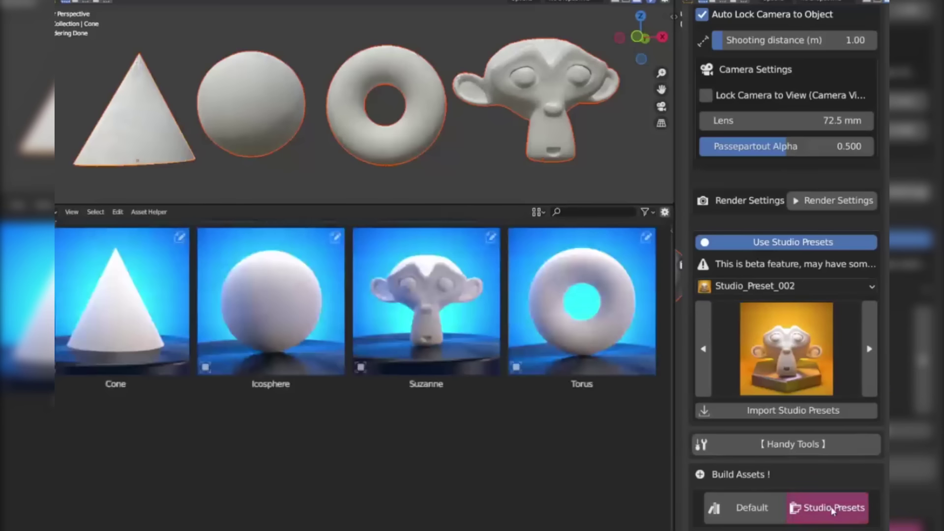
pyautogui.click(877, 362)
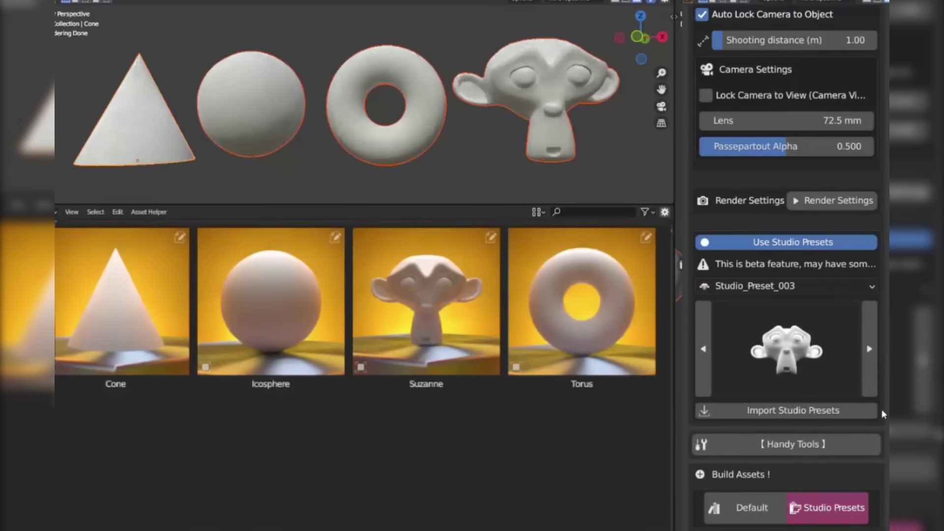
pyautogui.click(877, 362)
pyautogui.click(878, 360)
pyautogui.click(878, 360)
pyautogui.click(878, 361)
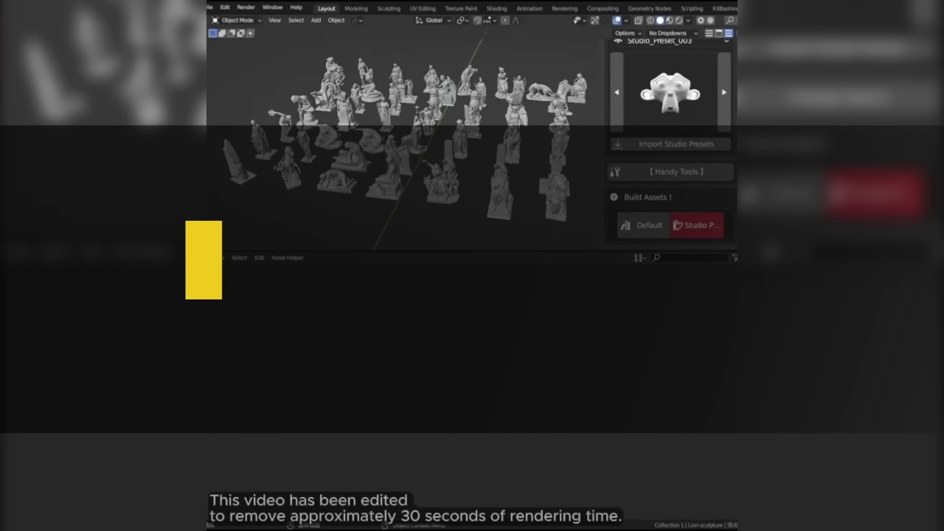
# - Select all statues and build studio-lit asset previews for them
pyautogui.press('a')
pyautogui.click(707, 225)
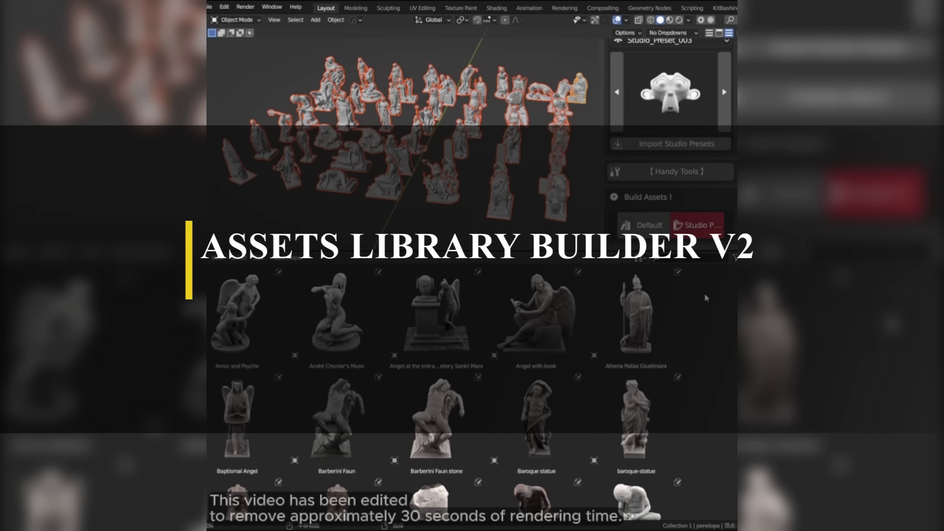
pyautogui.scroll(-15, 706, 298)
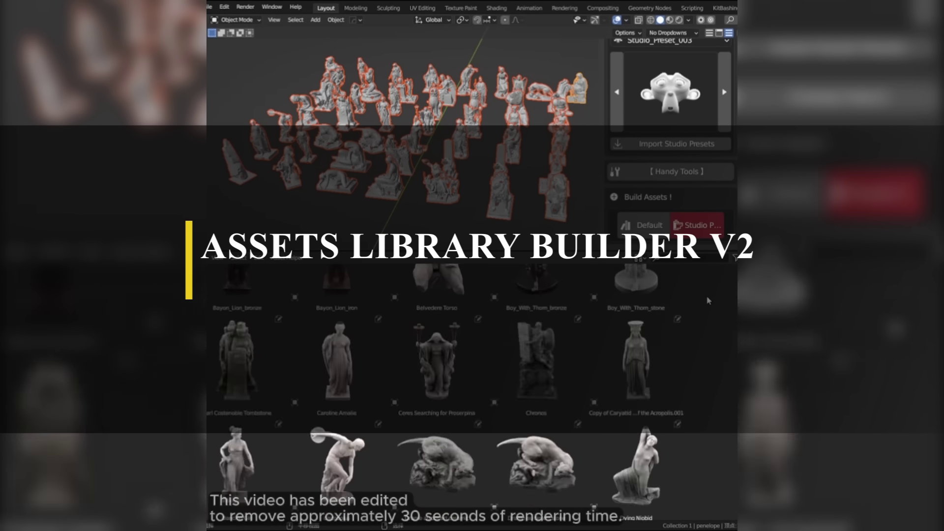
pyautogui.scroll(10, 472, 391)
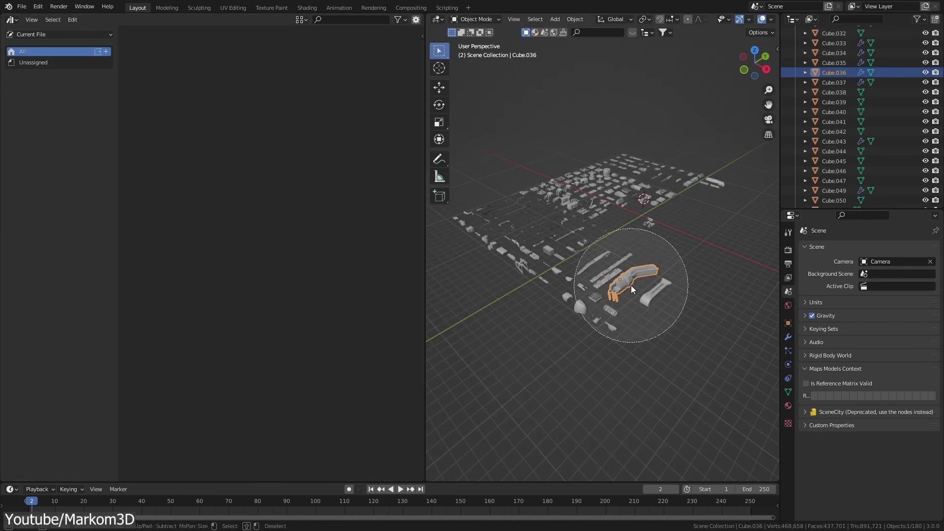
pyautogui.scroll(-4, 631, 285)
# - Mark every selected object as an asset and re-render the previews with the current preset
pyautogui.moveTo(631, 285); pyautogui.dragTo(642, 236)
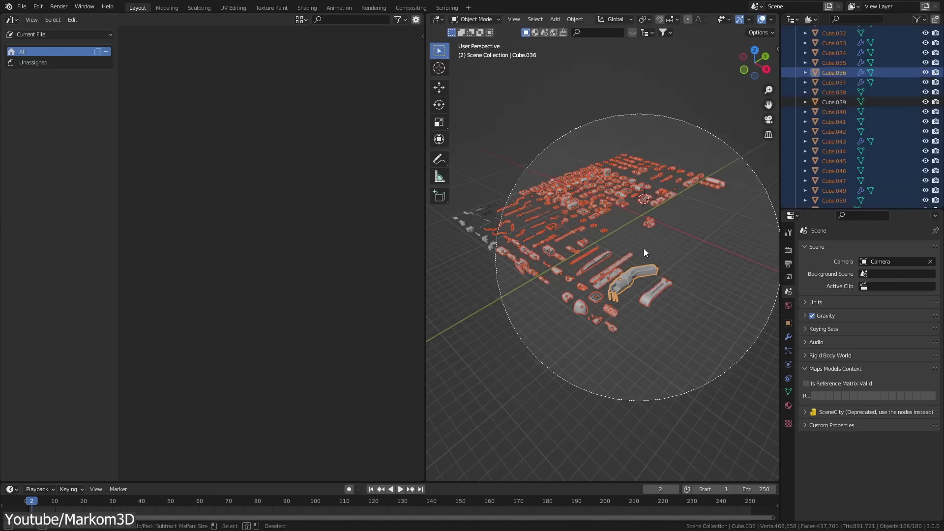
pyautogui.scroll(-2, 643, 236)
pyautogui.rightClick(823, 110)
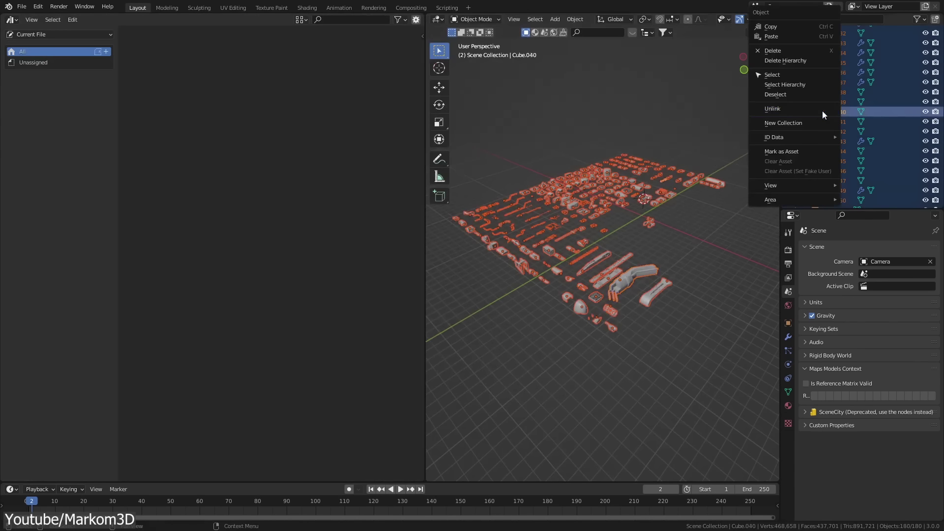
pyautogui.click(817, 150)
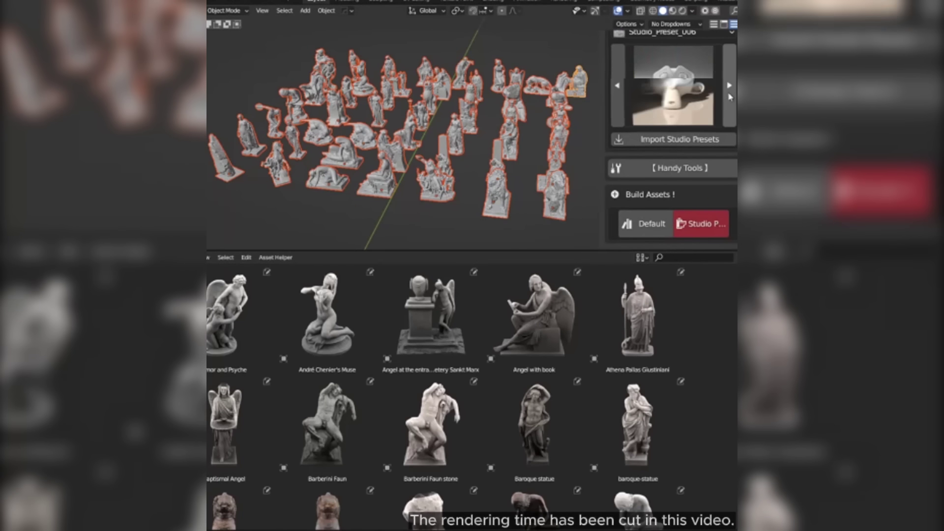
pyautogui.click(701, 224)
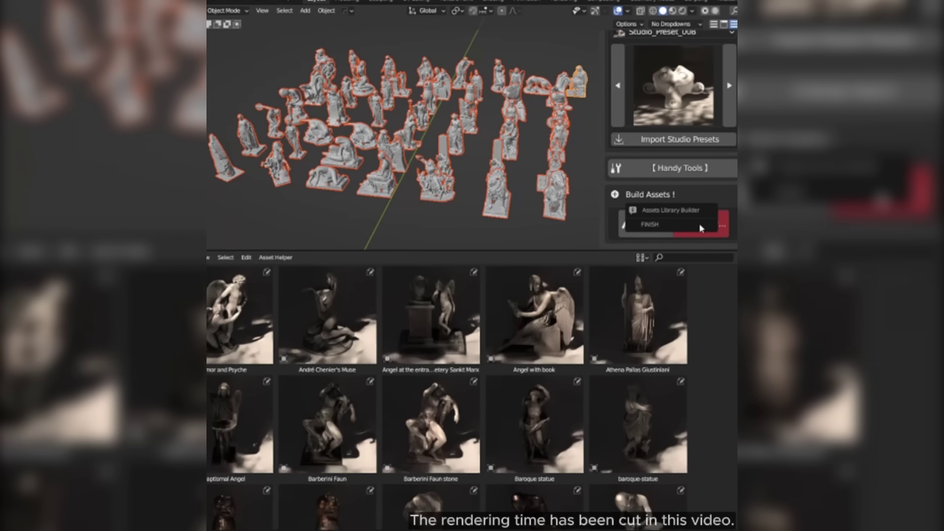
pyautogui.scroll(-10, 719, 332)
pyautogui.scroll(10, 717, 337)
# - Switch to the orange studio preset and rebuild the asset previews
pyautogui.click(732, 99)
pyautogui.click(711, 221)
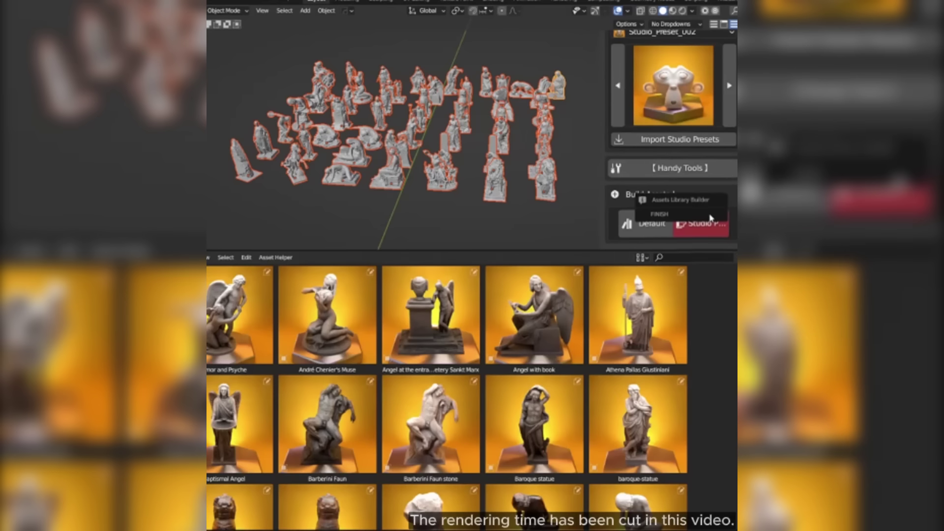
pyautogui.scroll(-10, 725, 318)
pyautogui.scroll(10, 725, 318)
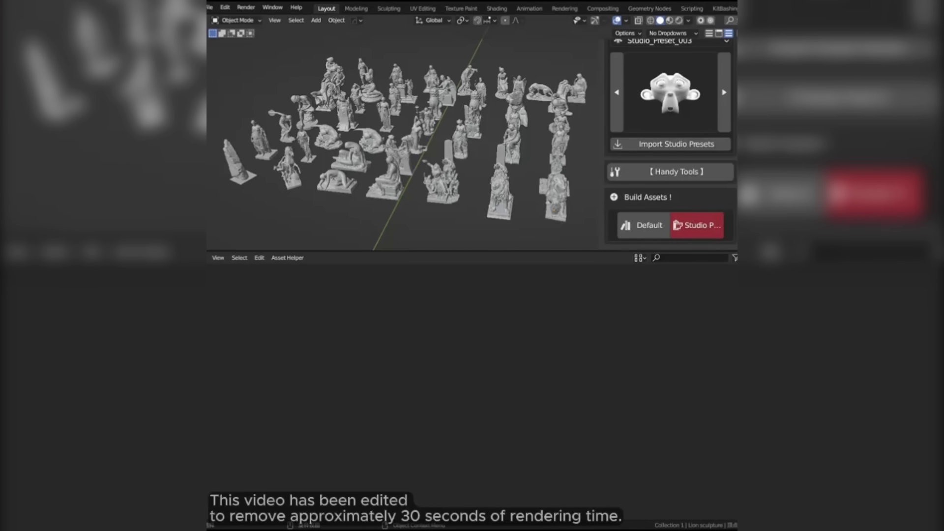
# - Box-select all the statues and build their studio-lit previews again
pyautogui.moveTo(212, 47); pyautogui.dragTo(594, 212)
pyautogui.click(697, 225)
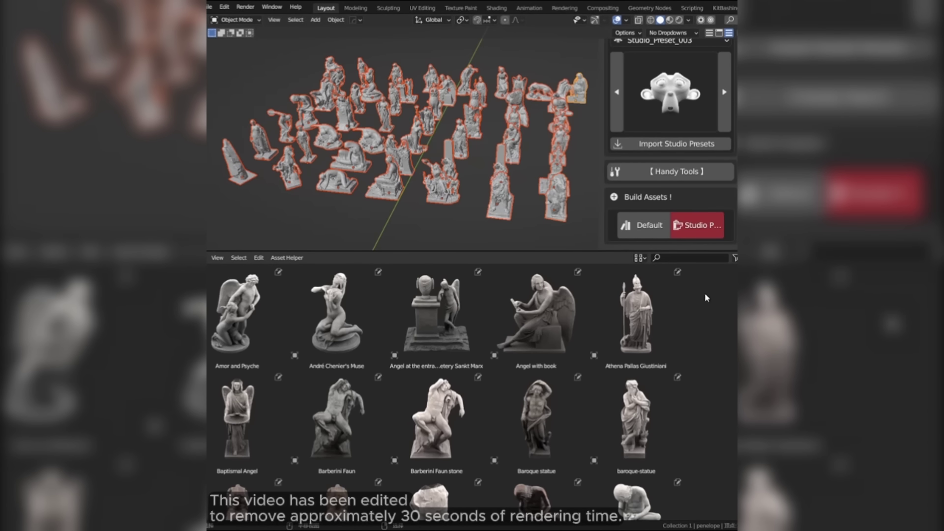
pyautogui.scroll(-15, 706, 298)
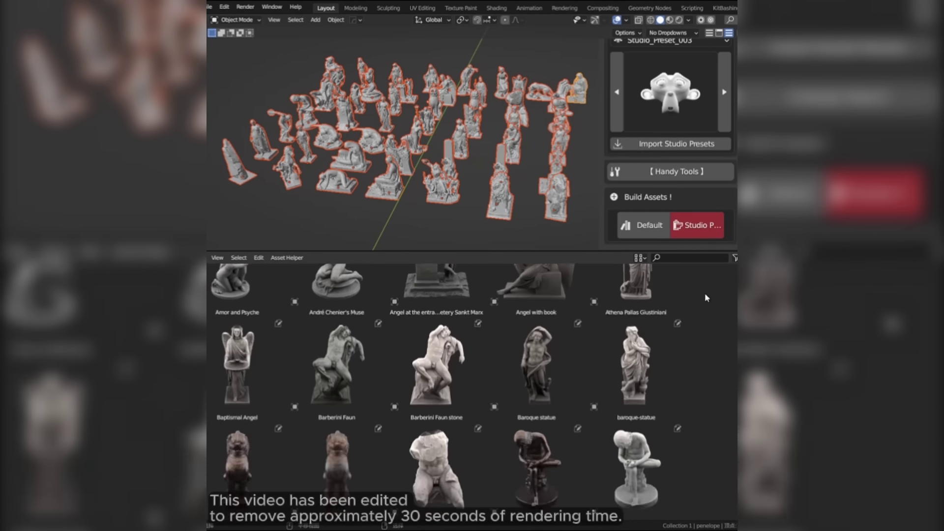
pyautogui.scroll(15, 710, 311)
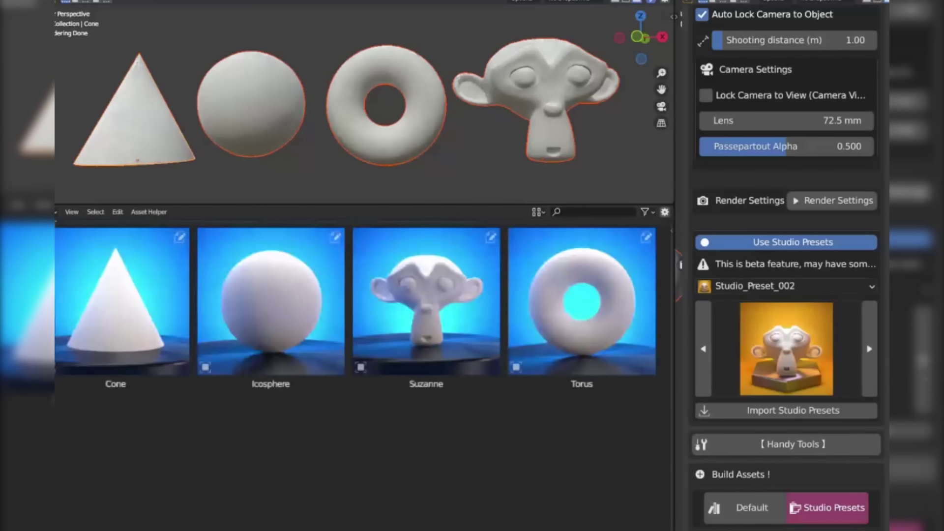
# - Advance several studio lighting presets and re-render the asset previews
pyautogui.click(870, 349)
pyautogui.click(852, 506)
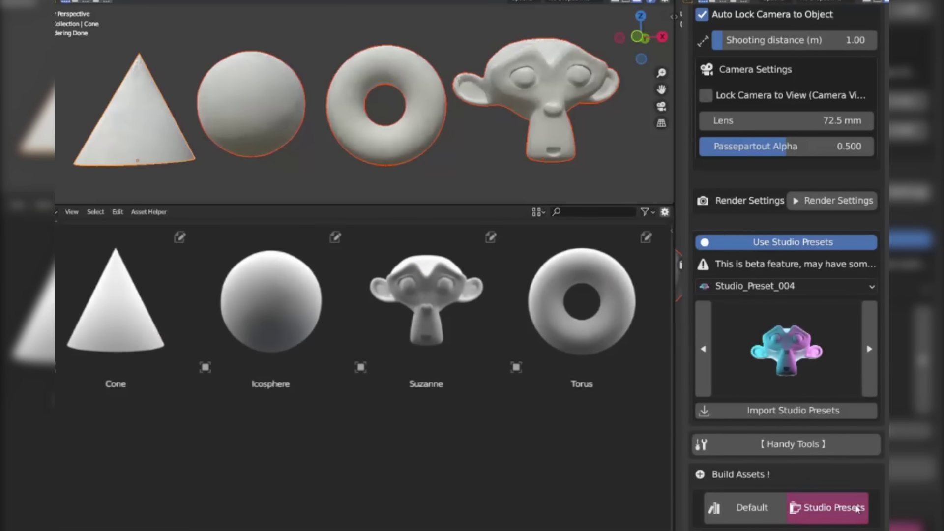
pyautogui.click(853, 507)
pyautogui.click(869, 349)
pyautogui.click(856, 507)
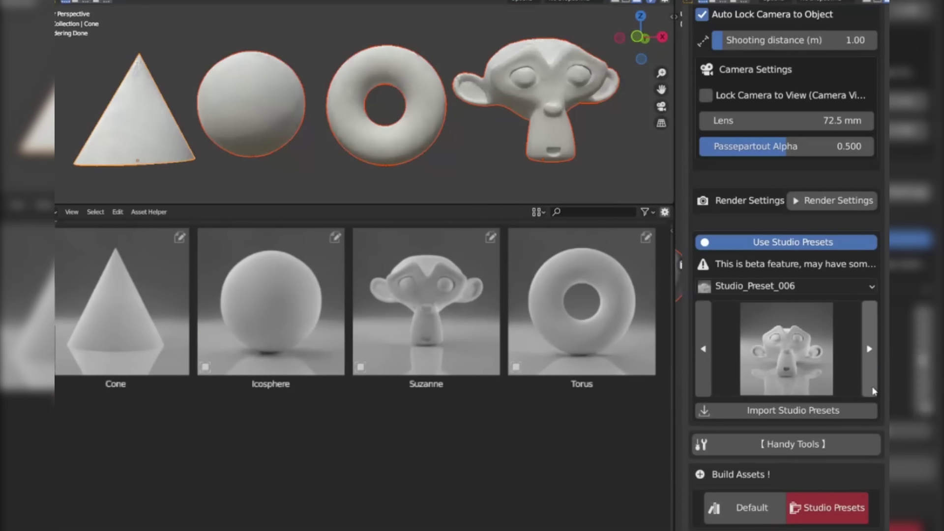
# - Step forward through more studio presets and rebuild the previews with the new one
pyautogui.click(871, 379)
pyautogui.click(871, 374)
pyautogui.click(872, 372)
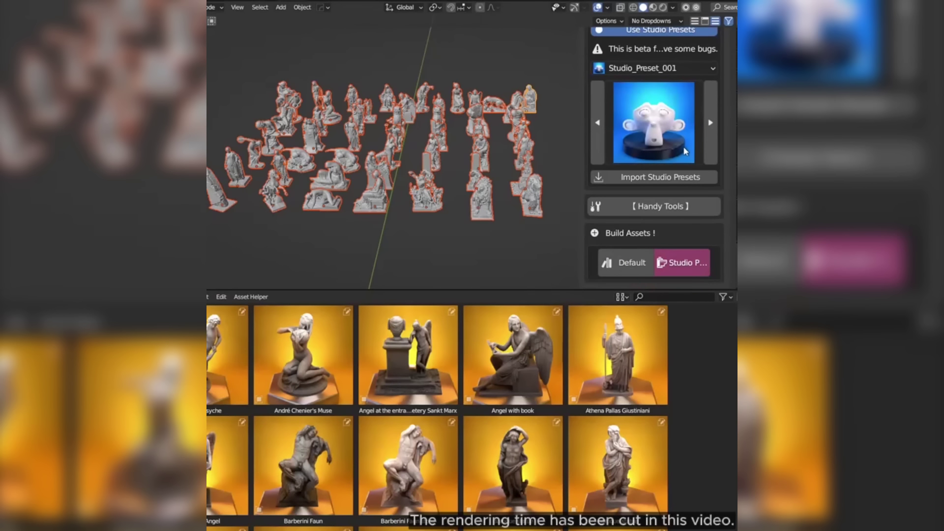
pyautogui.click(713, 141)
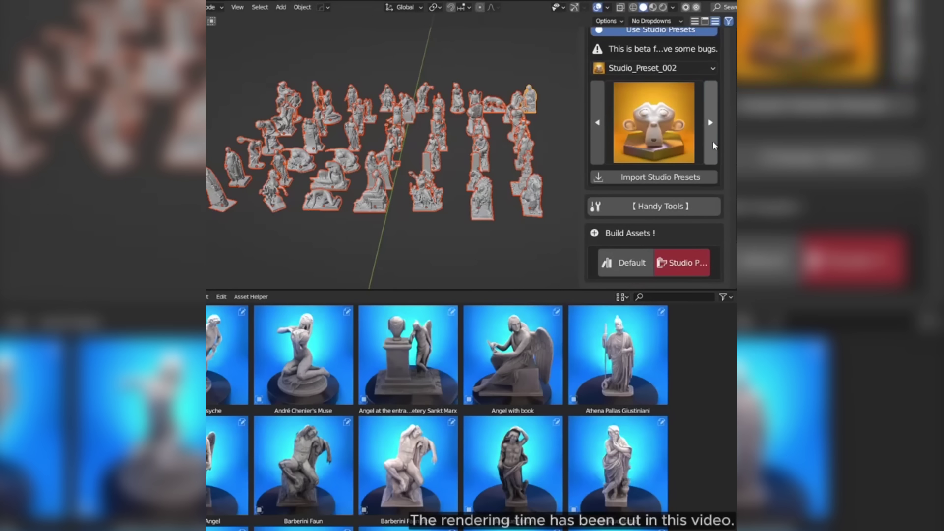
pyautogui.click(713, 141)
pyautogui.click(712, 141)
pyautogui.click(678, 257)
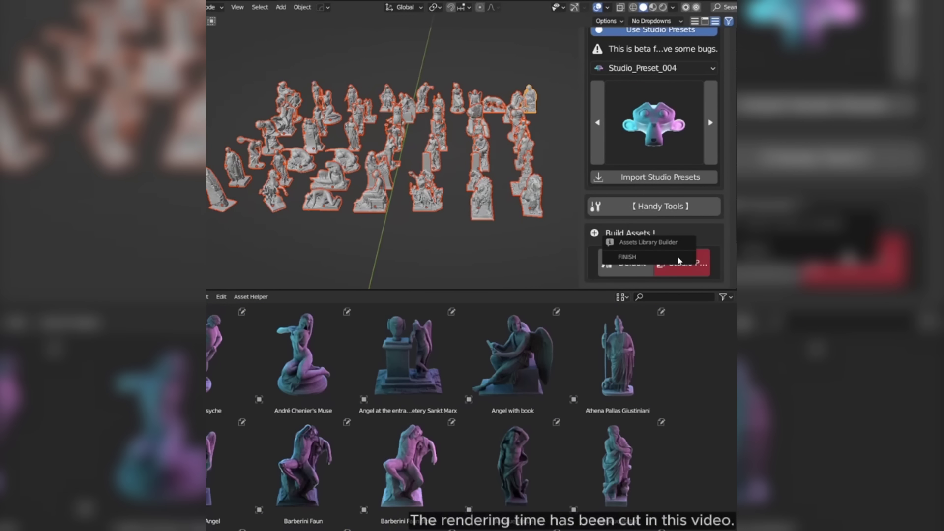
# - Advance one preset at a time, re-rendering each, ending on Studio_Preset_007
pyautogui.click(711, 122)
pyautogui.click(681, 263)
pyautogui.click(711, 123)
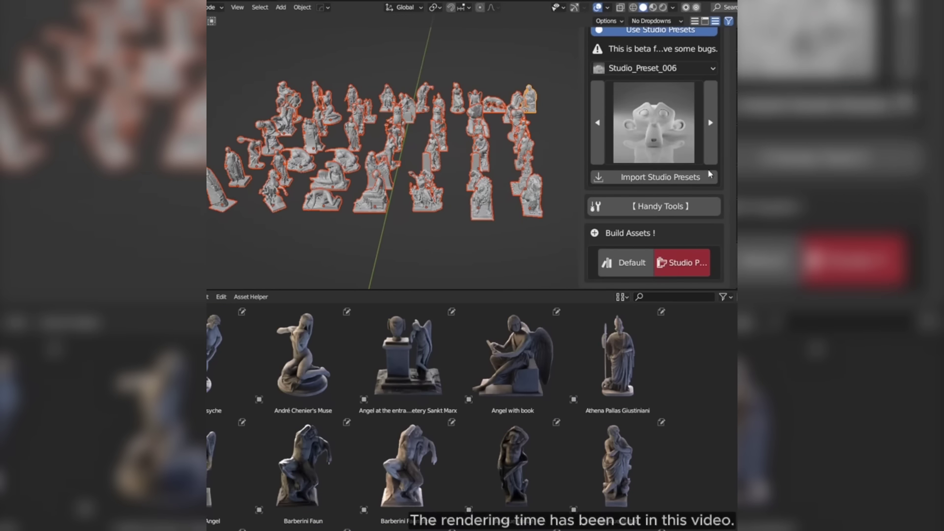
pyautogui.click(682, 263)
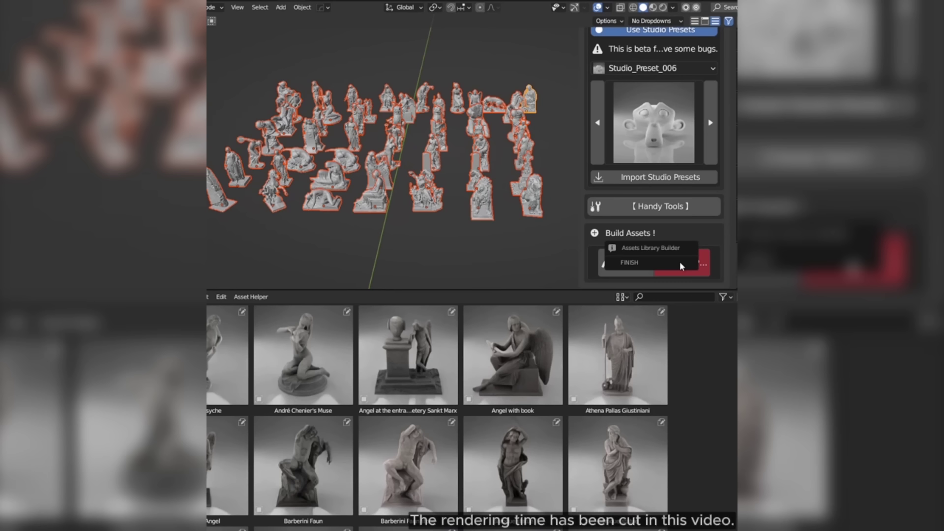
pyautogui.click(711, 146)
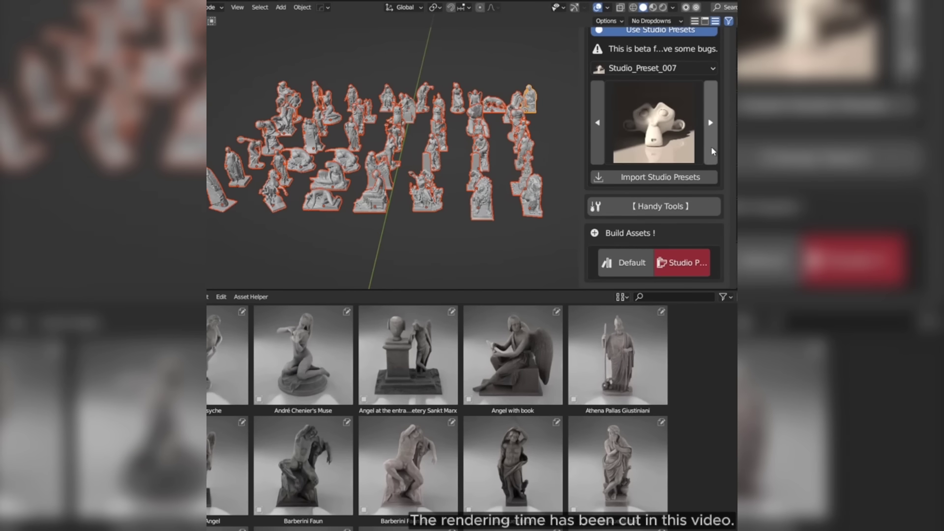
pyautogui.click(683, 262)
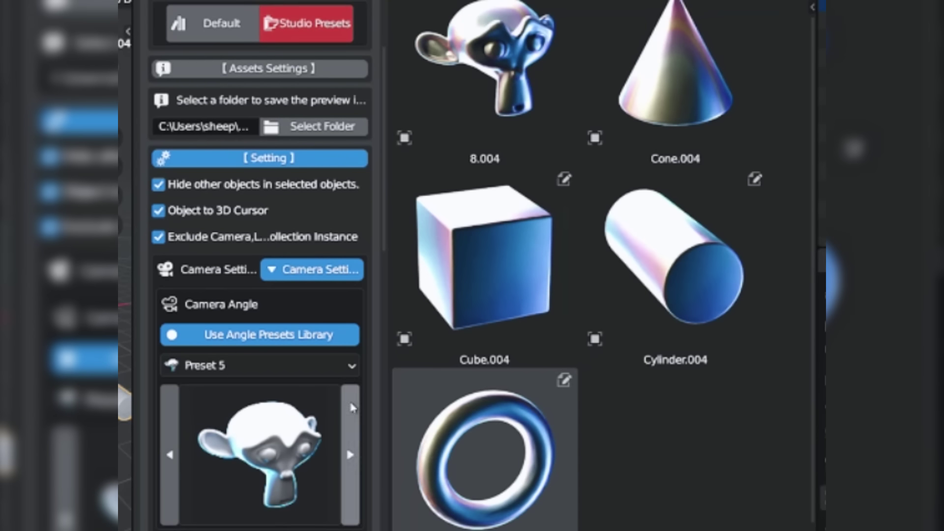
# - Cycle the camera angle presets to Preset 1 and re-render the Suzanne, Cone, Cube, Cylinder and Torus previews
pyautogui.click(349, 457)
pyautogui.click(353, 418)
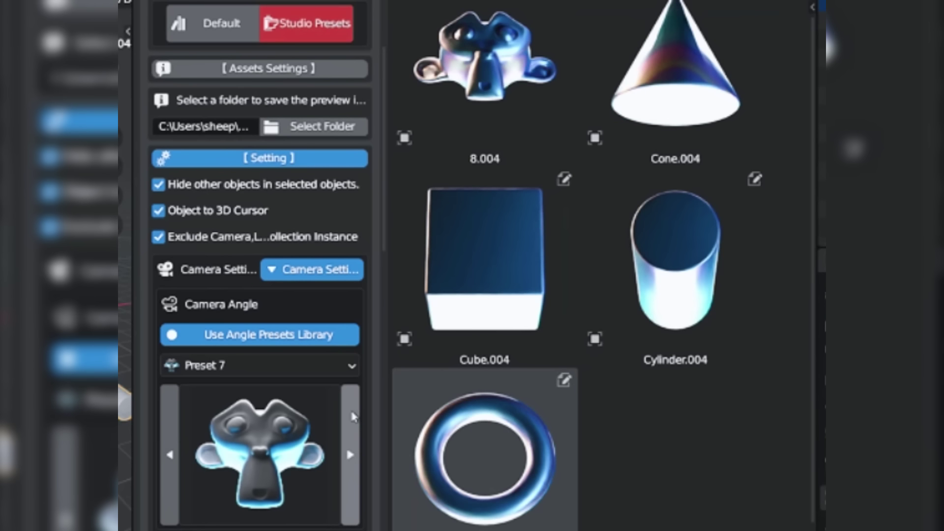
pyautogui.click(349, 487)
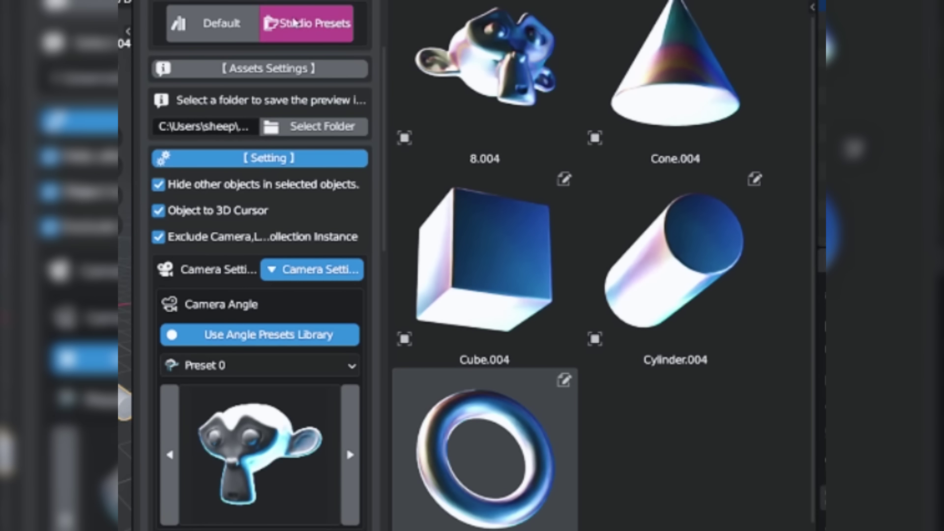
pyautogui.click(356, 426)
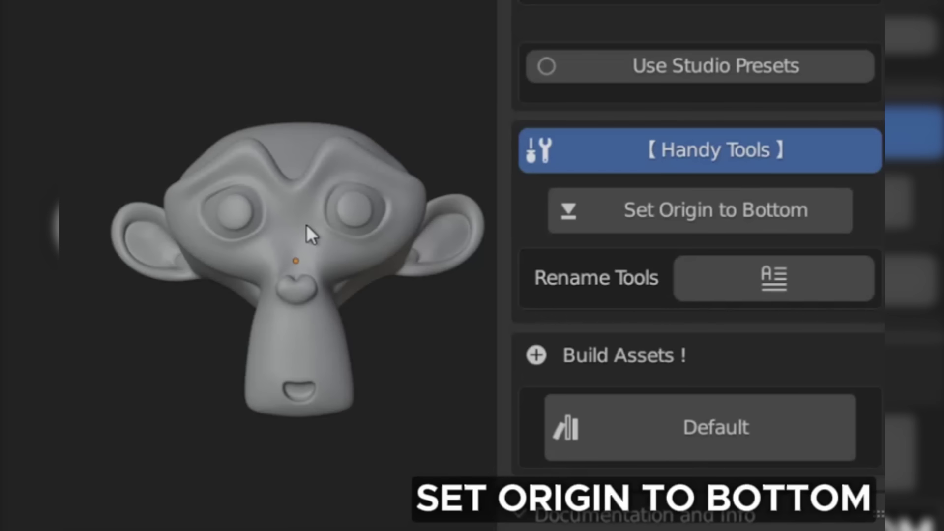
# - Move the origins of the monkey, cube, torus and sphere to their bases and check each one
pyautogui.click(306, 226)
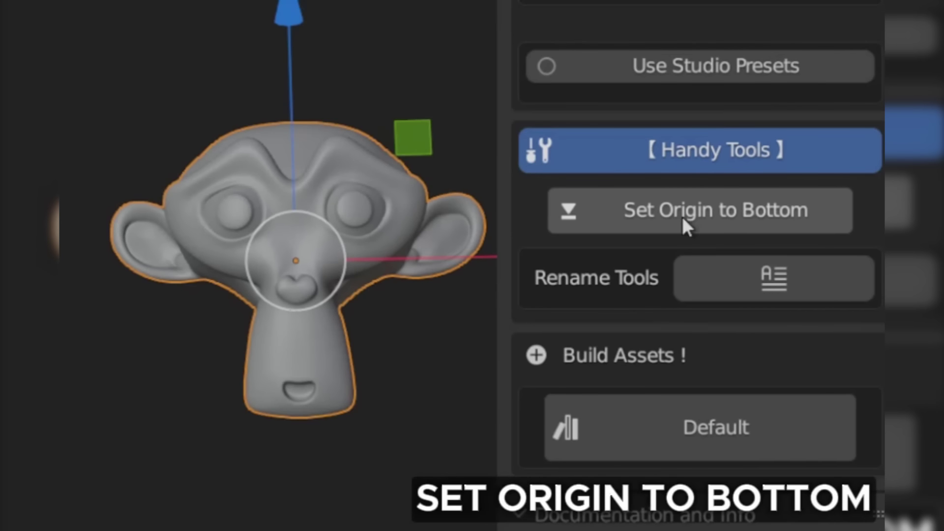
pyautogui.click(748, 213)
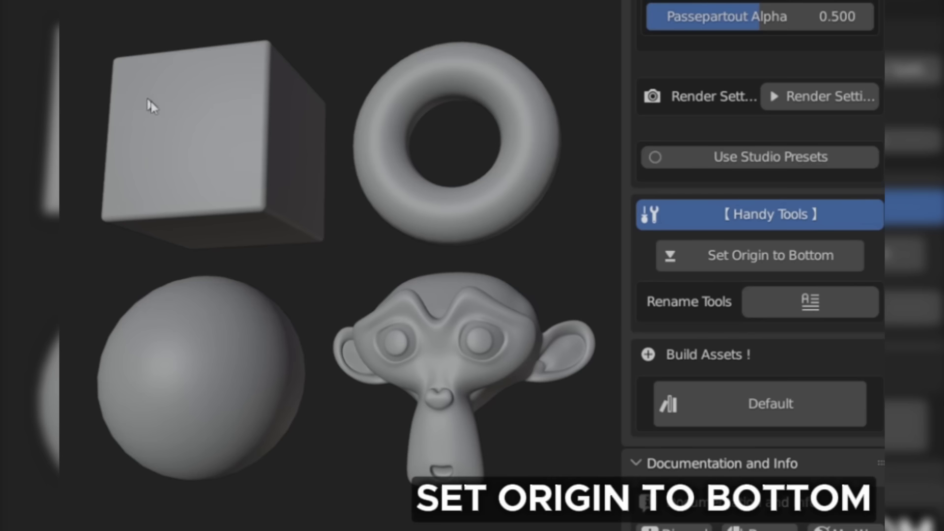
pyautogui.moveTo(147, 105); pyautogui.dragTo(511, 419)
pyautogui.click(799, 255)
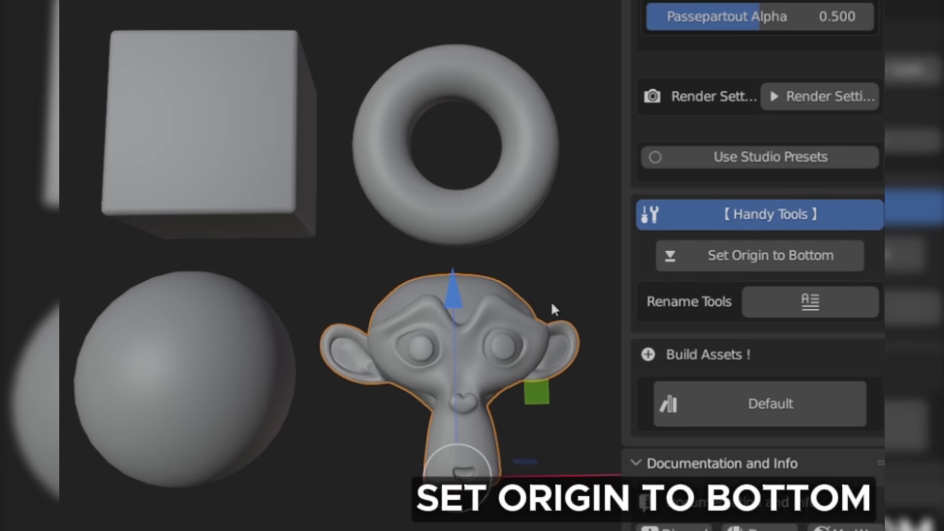
pyautogui.click(192, 358)
pyautogui.click(242, 183)
pyautogui.click(408, 194)
pyautogui.click(355, 285)
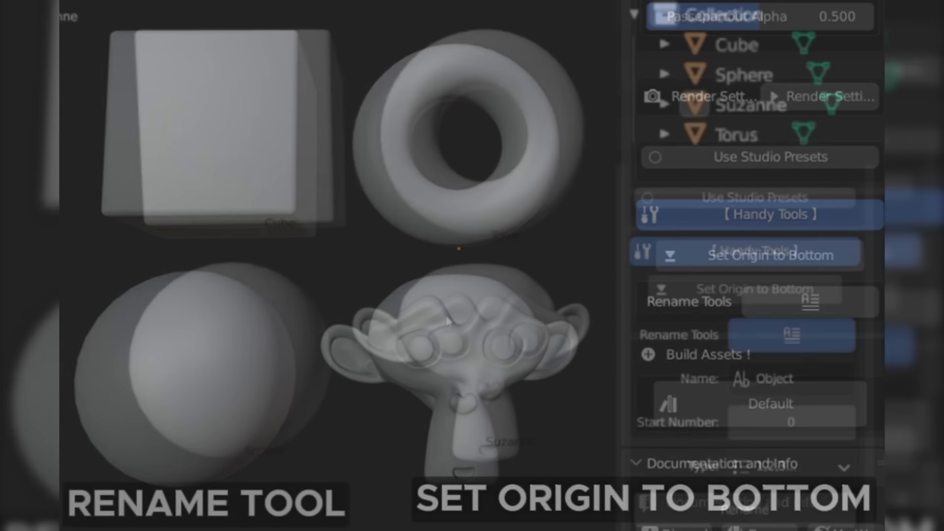
# - Select all four objects and rename them Object01–Object04 with 01,02,03... numbering
pyautogui.moveTo(211, 117); pyautogui.dragTo(470, 368)
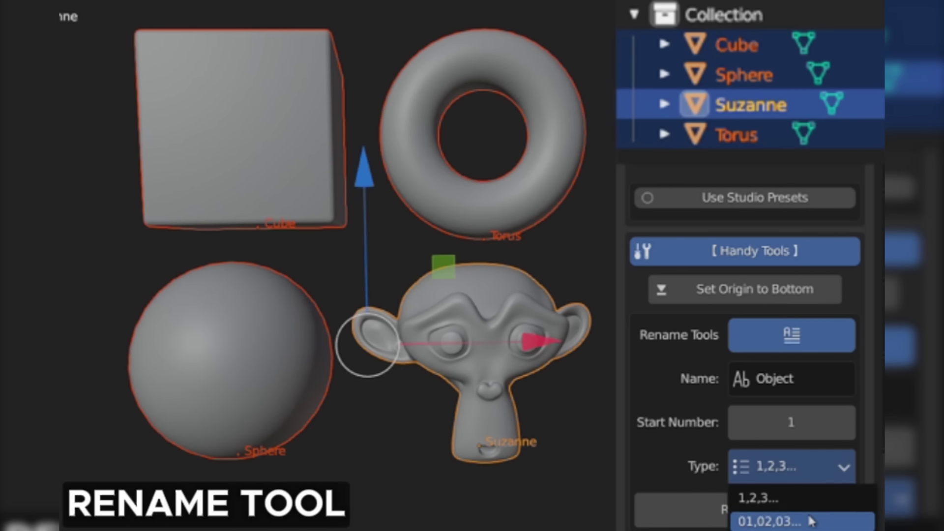
pyautogui.click(812, 521)
pyautogui.click(735, 523)
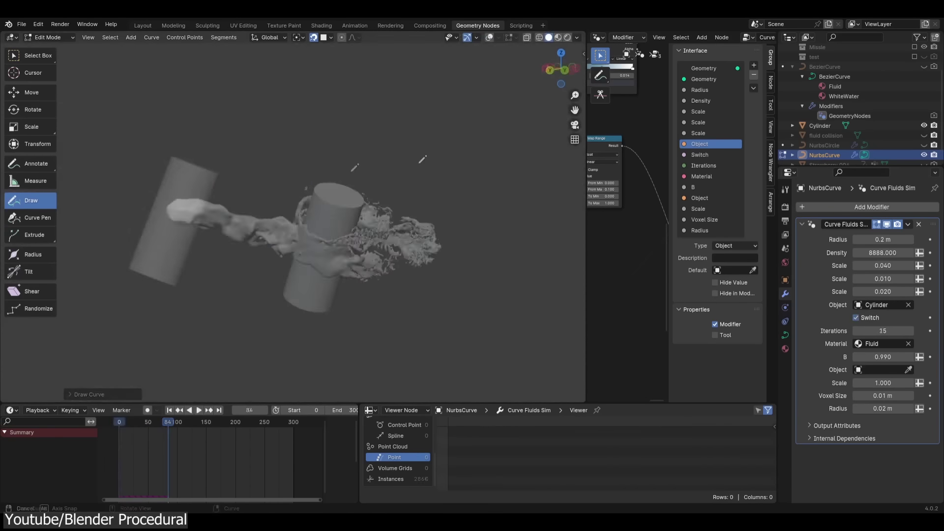
# - Draw a freehand fluid curve past the cylinder, preview it in Rendered shading, then open File in a new scene
pyautogui.moveTo(350, 140); pyautogui.dragTo(294, 192)
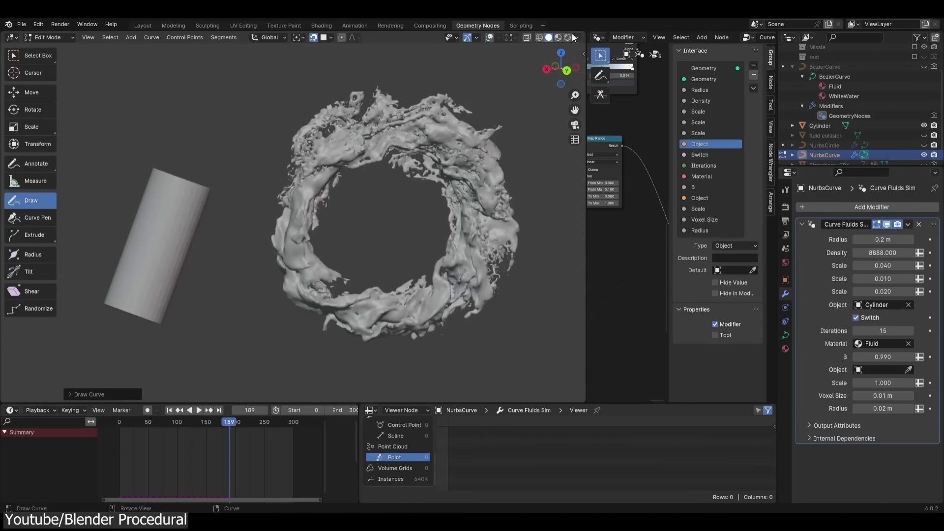
pyautogui.click(568, 38)
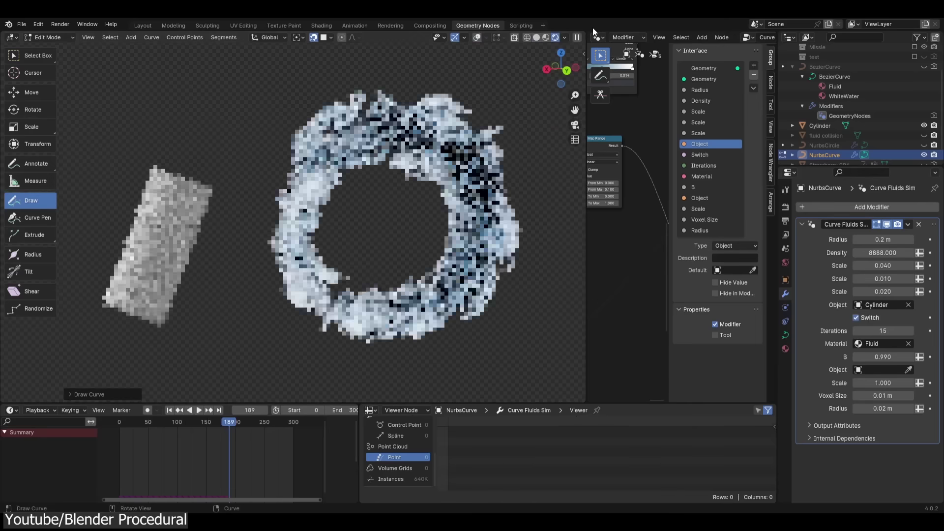
pyautogui.click(565, 38)
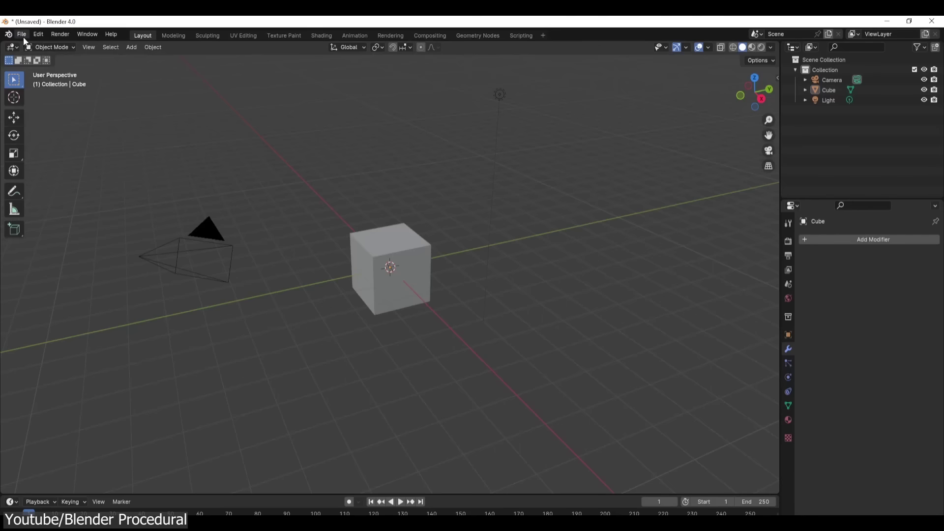
pyautogui.click(22, 34)
# - Append the three AquaFlow node groups from AquaFlow Pro.blend's NodeTree folder
pyautogui.click(41, 154)
pyautogui.scroll(-2, 177, 388)
pyautogui.click(165, 407)
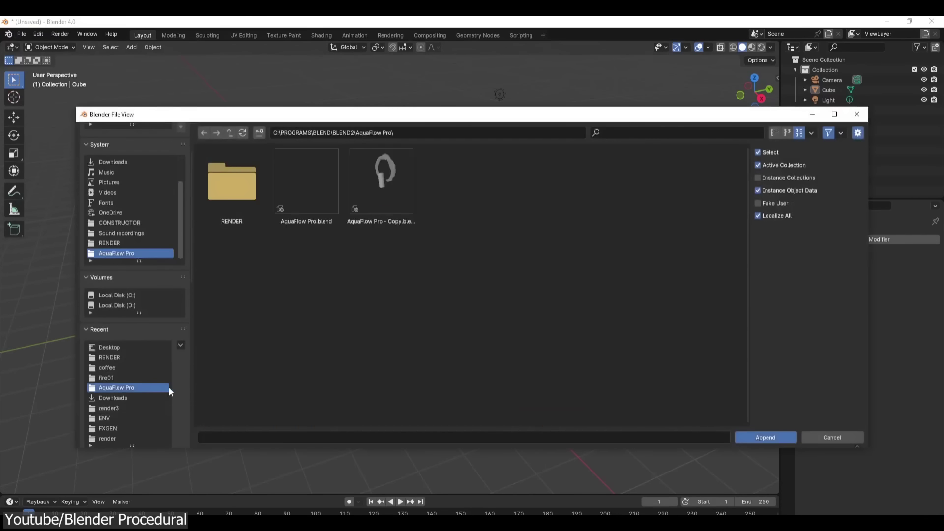
pyautogui.doubleClick(308, 197)
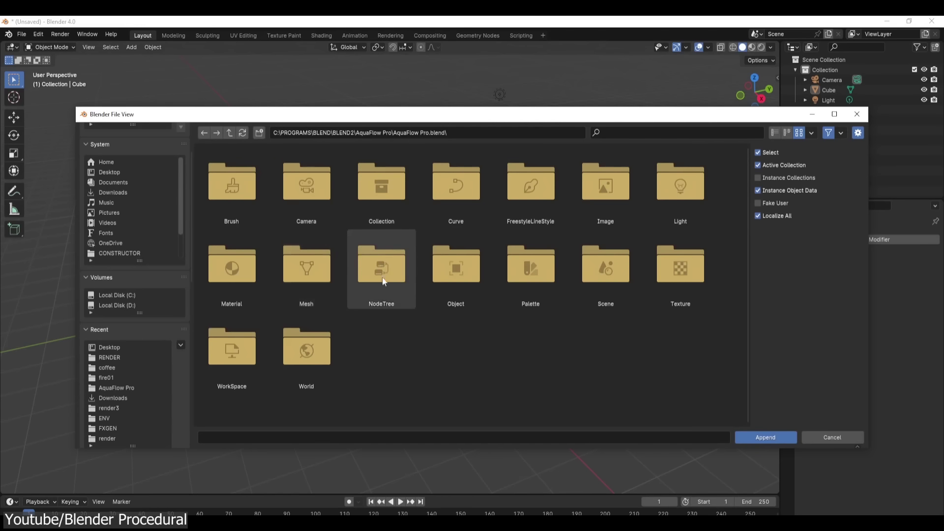
pyautogui.doubleClick(351, 278)
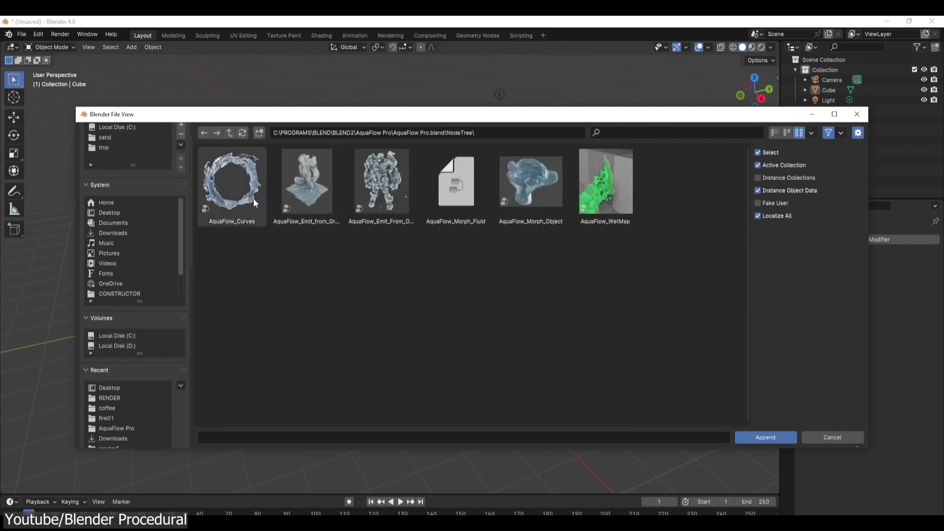
pyautogui.moveTo(238, 196); pyautogui.dragTo(408, 197)
pyautogui.click(766, 437)
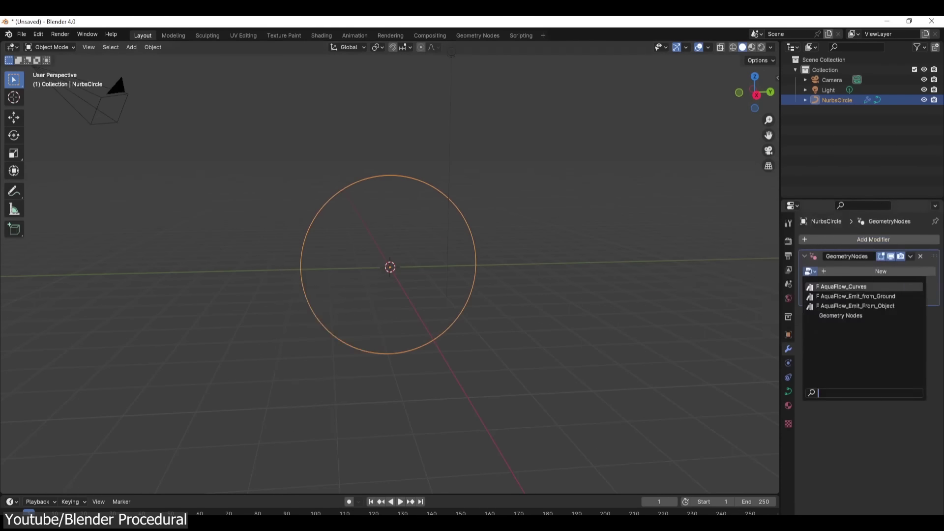
# - Assign AquaFlow_Curves to the NurbsCircle's GeometryNodes modifier, pause playback and orbit to inspect the flow
pyautogui.click(831, 287)
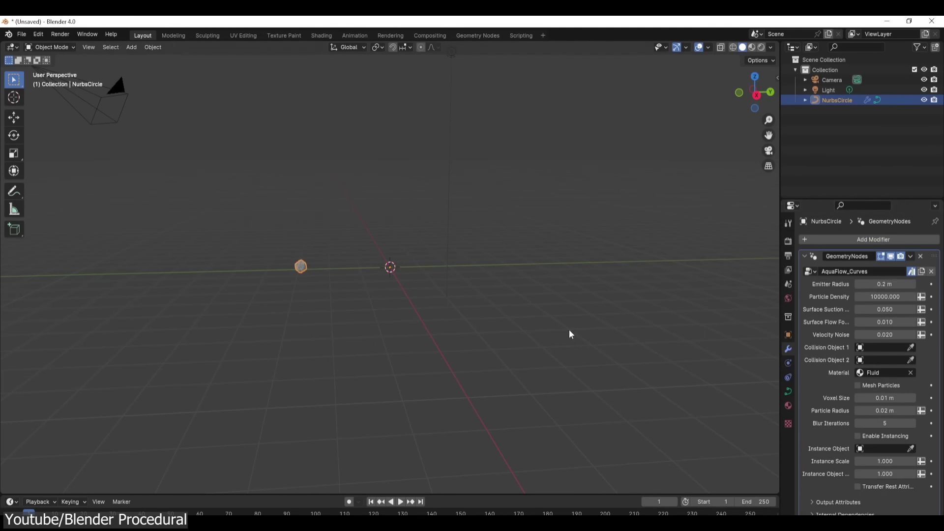
pyautogui.click(633, 267)
pyautogui.press('space')
pyautogui.moveTo(634, 266); pyautogui.dragTo(547, 282, button='middle')
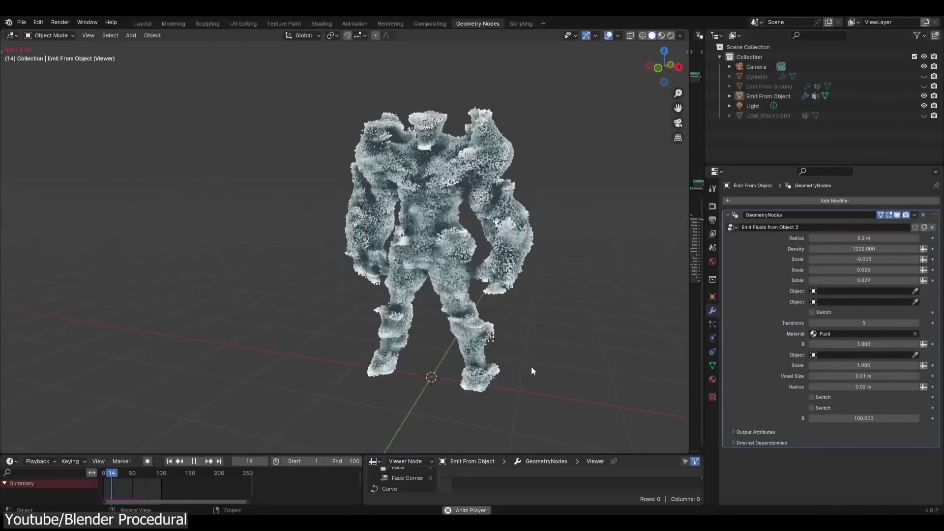
# - Set the ground fluid's voxel size to 0.015 and stop playback
pyautogui.moveTo(571, 309); pyautogui.dragTo(594, 241, button='middle')
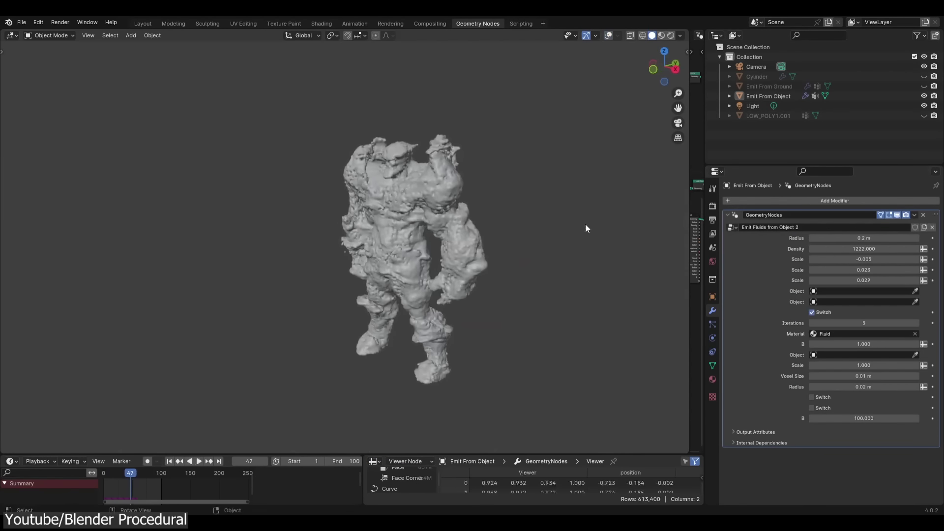
pyautogui.press('Return')
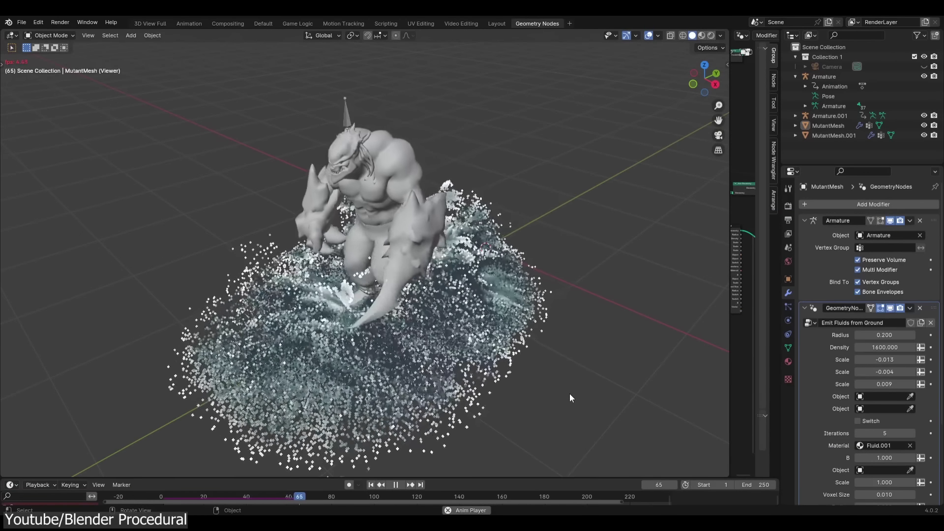
pyautogui.press('space')
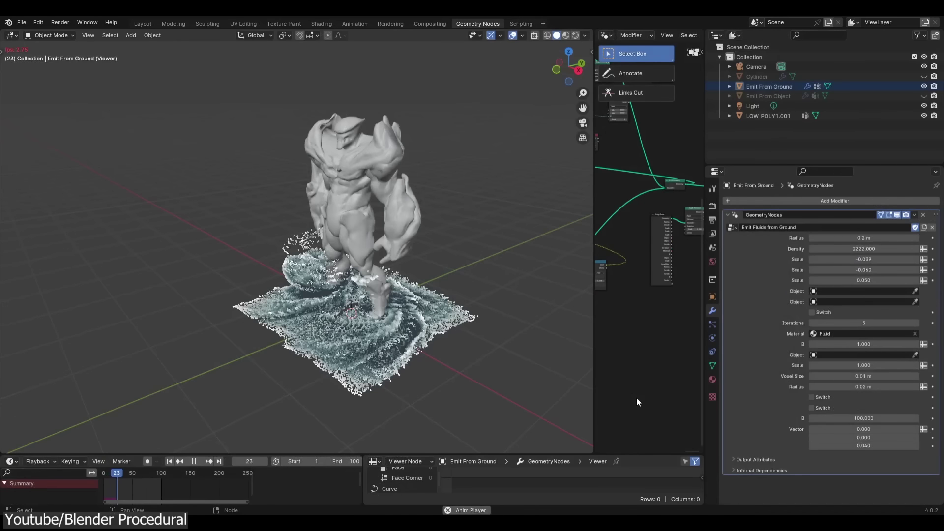
pyautogui.press('space')
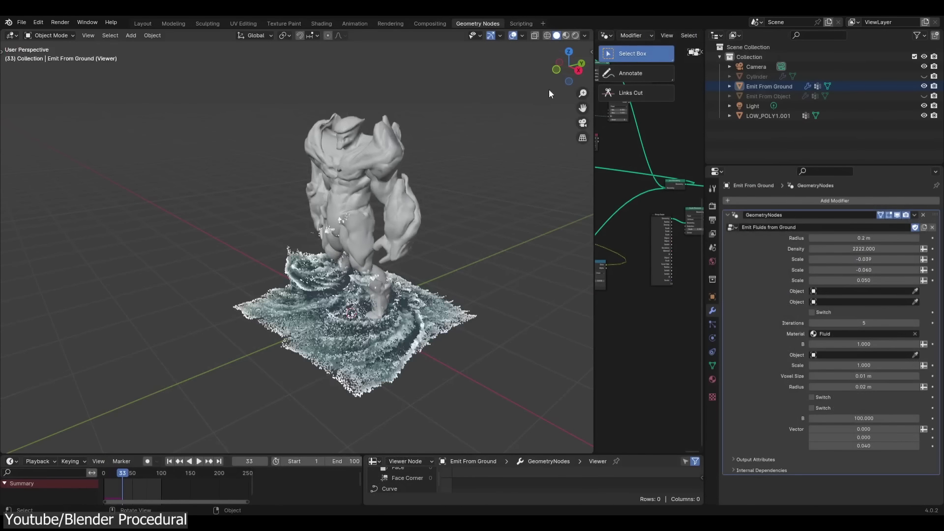
# - Hide overlays, set the fluid mesh Iterations to 15, and preview in Rendered shading
pyautogui.hotkey('shift', 'alt', 'z')
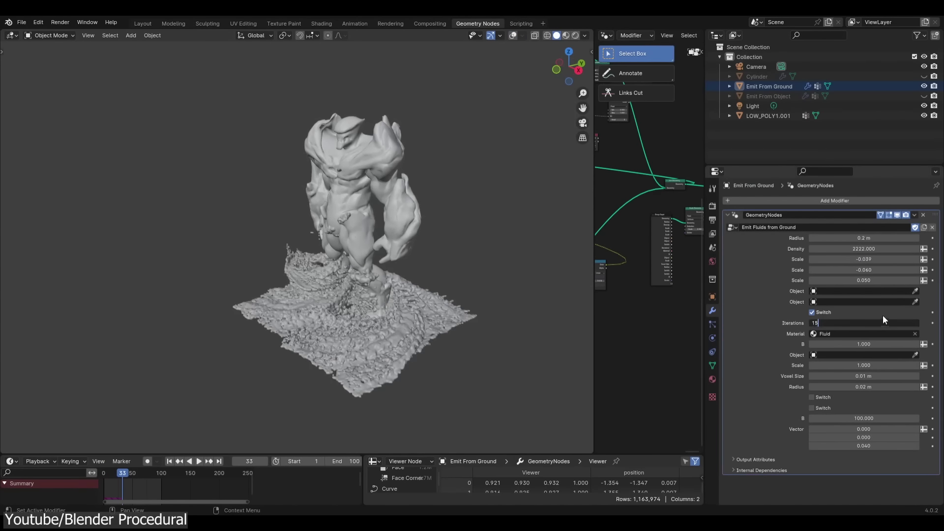
pyautogui.click(882, 319)
pyautogui.write('15')
pyautogui.press('Return')
pyautogui.click(575, 36)
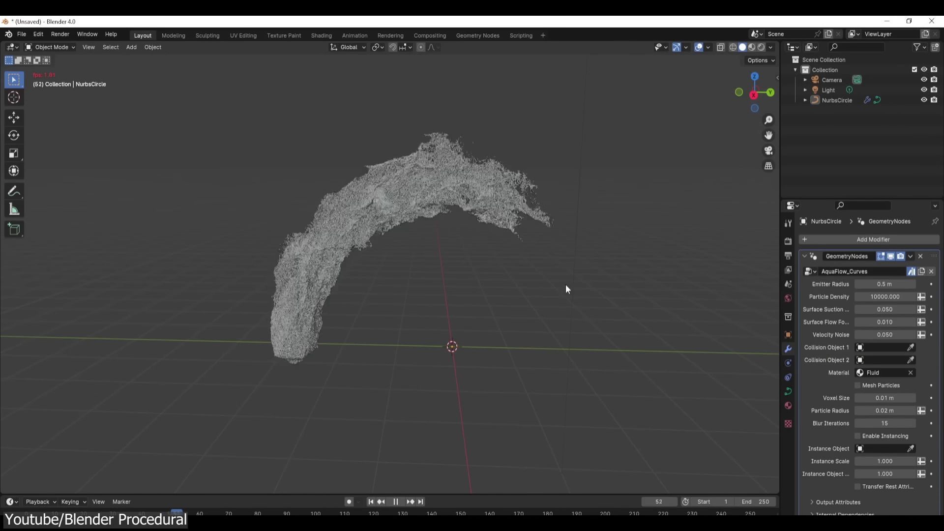
# - Turn the fluid particles into a mesh with Blur Iterations set to 55
pyautogui.press('space')
pyautogui.click(859, 386)
pyautogui.doubleClick(885, 424)
pyautogui.write('35')
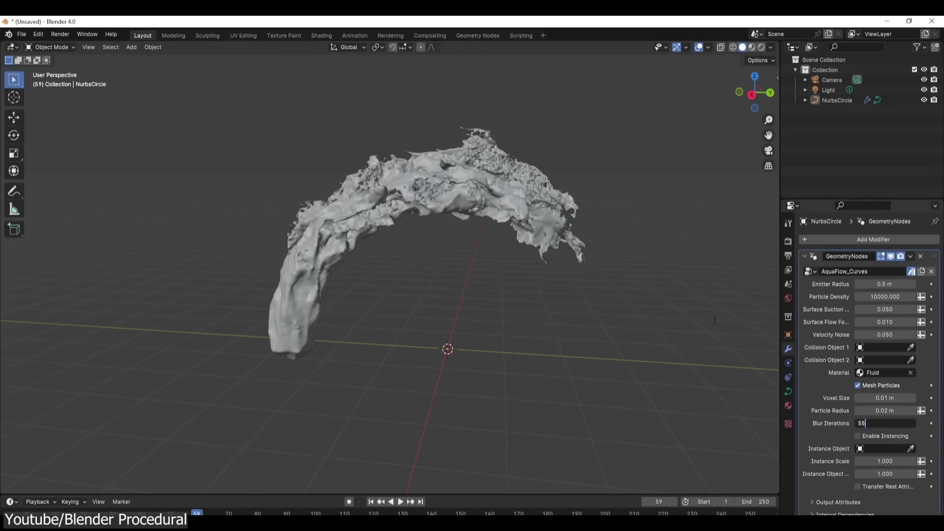
pyautogui.press('Return')
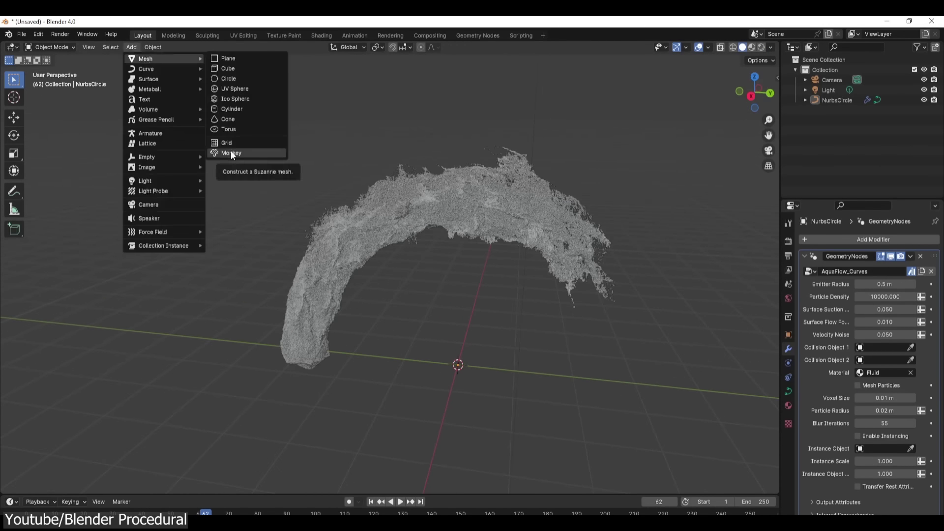
# - Add a Suzanne monkey and instance it through the fluid at 0.1 Instance Scale
pyautogui.click(133, 47)
pyautogui.click(226, 159)
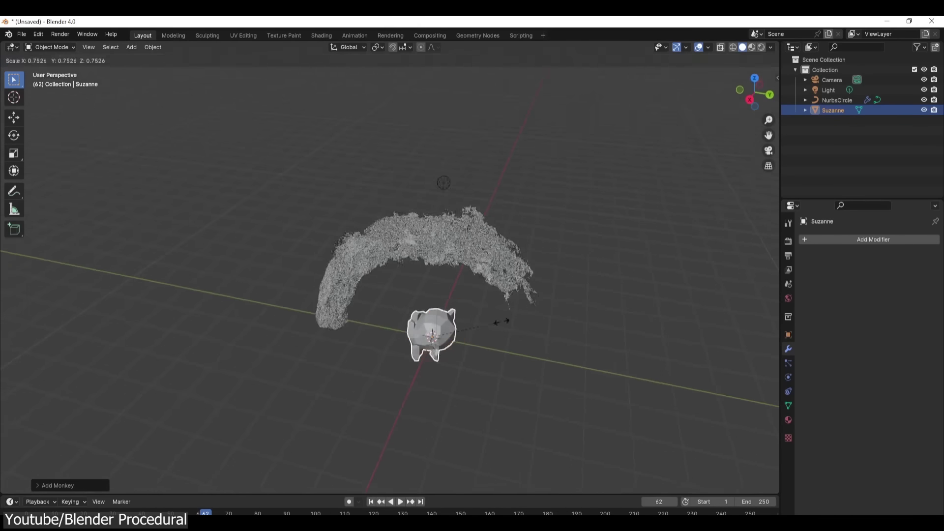
pyautogui.hotkey('ctrl', 'a')
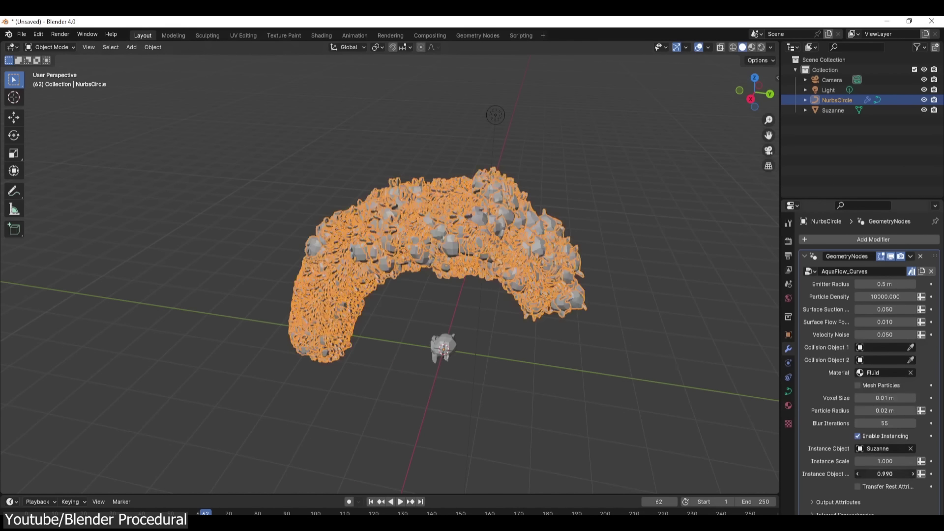
pyautogui.doubleClick(885, 475)
pyautogui.write('1')
pyautogui.press('Return')
pyautogui.doubleClick(885, 461)
pyautogui.write('0.1')
pyautogui.press('Return')
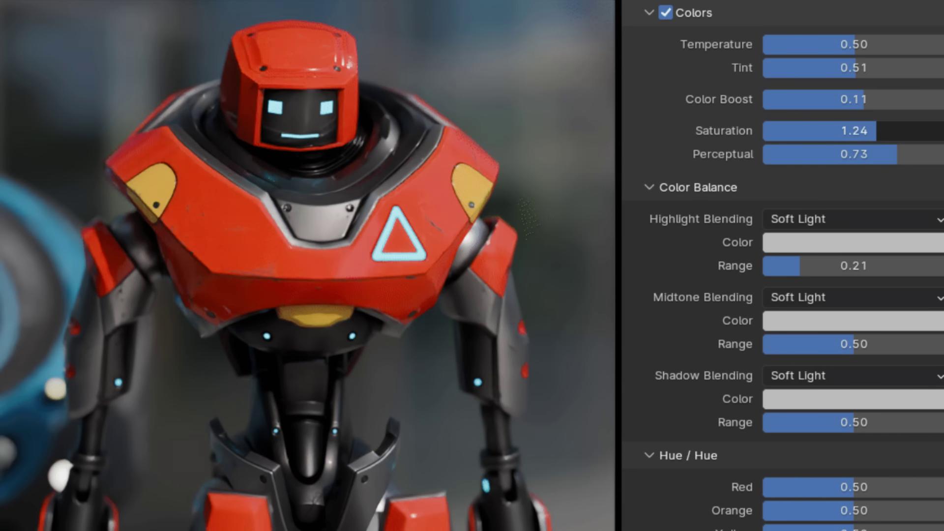
# - Set the Shadow Blending Color to cyan and nudge the Hue and Hue Red sliders
pyautogui.scroll(-4, 834, 289)
pyautogui.click(836, 315)
pyautogui.moveTo(866, 102); pyautogui.dragTo(847, 95)
pyautogui.scroll(-5, 867, 198)
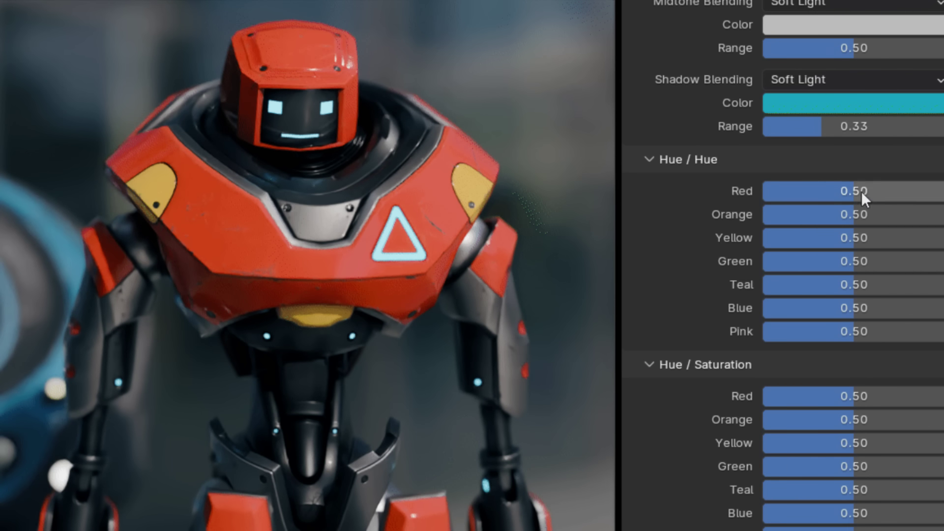
pyautogui.moveTo(854, 191); pyautogui.dragTo(859, 191)
pyautogui.scroll(-3, 860, 281)
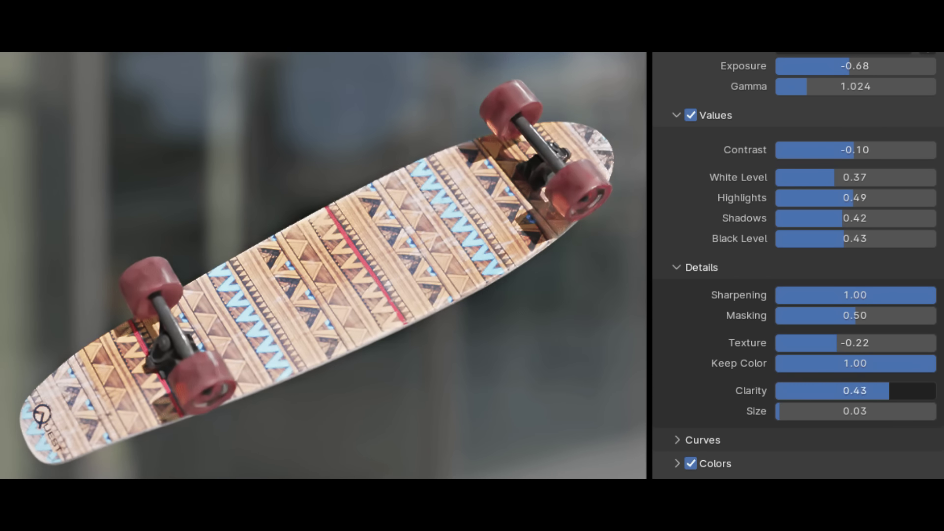
# - Set detail Size to 0.17 and reshape the tone curve, darkening shadows and lifting highlights
pyautogui.moveTo(856, 411); pyautogui.dragTo(787, 391)
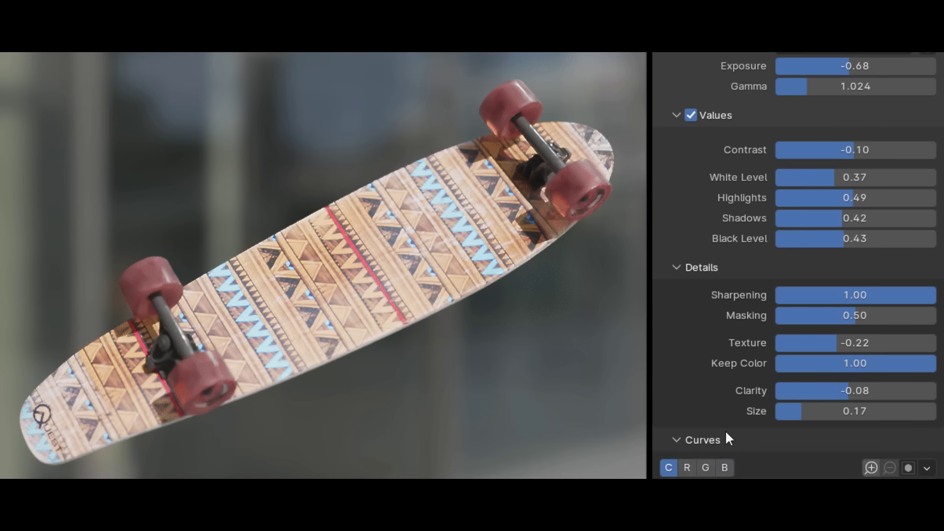
pyautogui.scroll(-5, 725, 416)
pyautogui.moveTo(829, 352); pyautogui.dragTo(801, 350)
pyautogui.moveTo(750, 393); pyautogui.dragTo(748, 422)
pyautogui.moveTo(700, 440); pyautogui.dragTo(700, 447)
pyautogui.moveTo(868, 324); pyautogui.dragTo(887, 321)
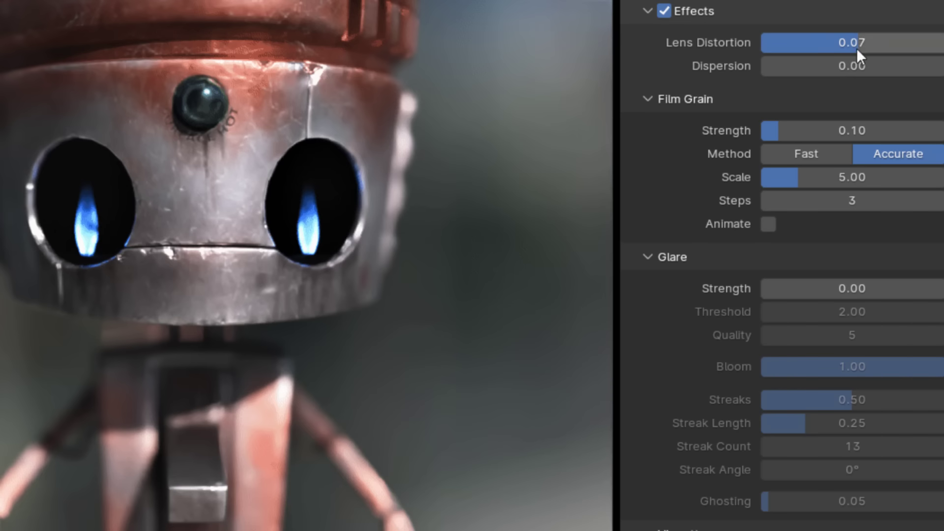
# - Add slight dispersion, Fast film grain, stronger glare with reduced bloom, streaks and vignette
pyautogui.moveTo(857, 66); pyautogui.dragTo(777, 66)
pyautogui.moveTo(853, 130); pyautogui.dragTo(918, 131)
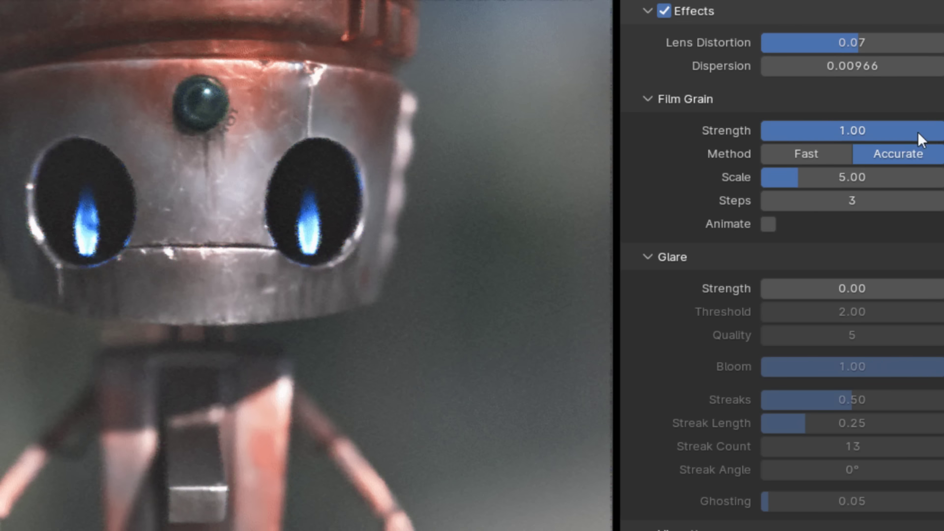
pyautogui.click(813, 152)
pyautogui.moveTo(852, 130); pyautogui.dragTo(844, 130)
pyautogui.moveTo(852, 265); pyautogui.dragTo(935, 265)
pyautogui.moveTo(853, 344); pyautogui.dragTo(832, 343)
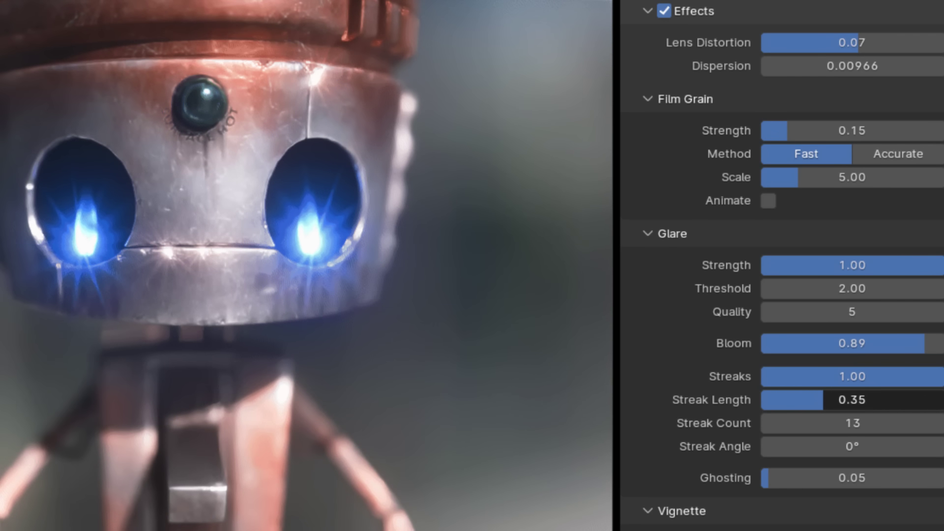
pyautogui.moveTo(852, 376); pyautogui.dragTo(836, 377)
pyautogui.moveTo(853, 265); pyautogui.dragTo(812, 265)
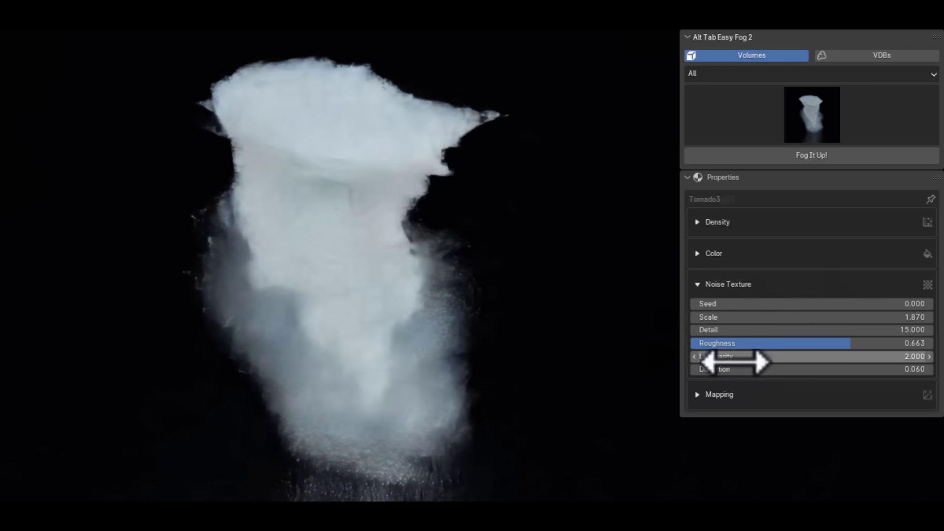
# - Change the fogs' noise seed, scale and distortion, move a density ramp stop and raise Density
pyautogui.moveTo(727, 369); pyautogui.dragTo(807, 369)
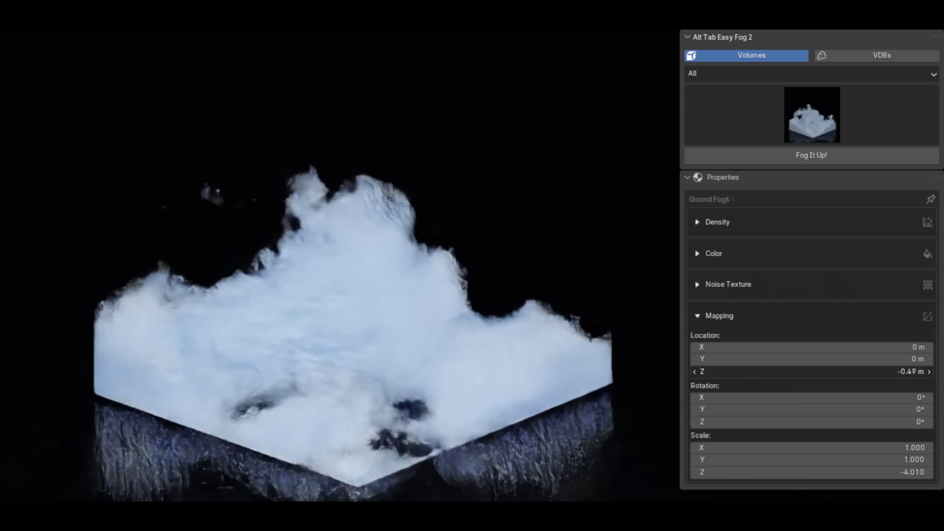
pyautogui.keyDown('ctrl'); pyautogui.click(754, 285); pyautogui.keyUp('ctrl')
pyautogui.moveTo(760, 304)
pyautogui.mouseDown()
pyautogui.moveTo(817, 304)
pyautogui.moveTo(787, 317)
pyautogui.moveTo(748, 315)
pyautogui.mouseUp()
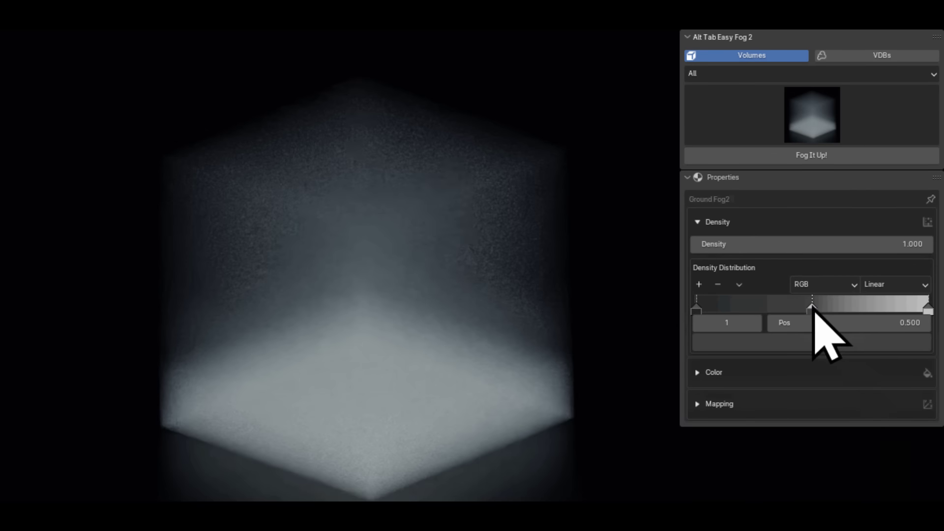
pyautogui.moveTo(814, 309)
pyautogui.mouseDown()
pyautogui.moveTo(893, 314)
pyautogui.moveTo(802, 313)
pyautogui.moveTo(812, 313)
pyautogui.mouseUp()
pyautogui.moveTo(796, 244); pyautogui.dragTo(837, 244)
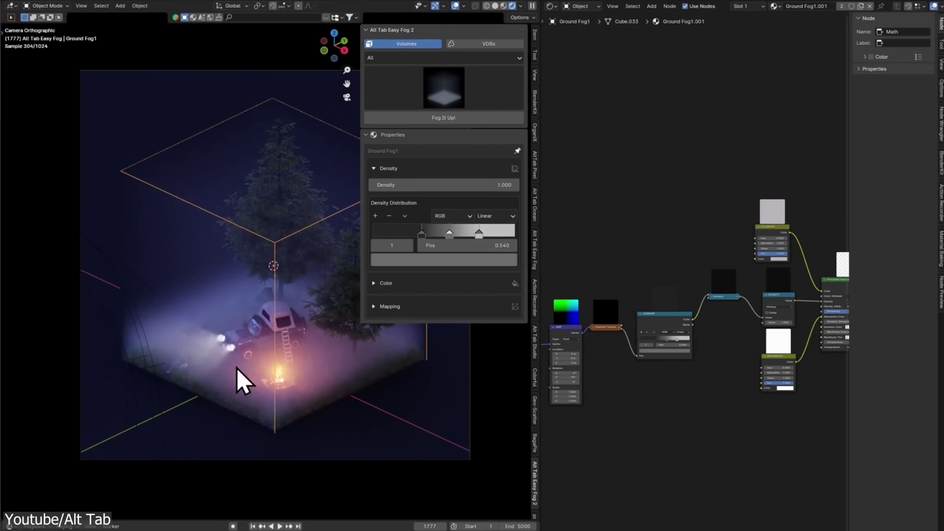
# - Tint the campsite ground fog green in the colour picker
pyautogui.click(436, 168)
pyautogui.click(442, 193)
pyautogui.click(442, 208)
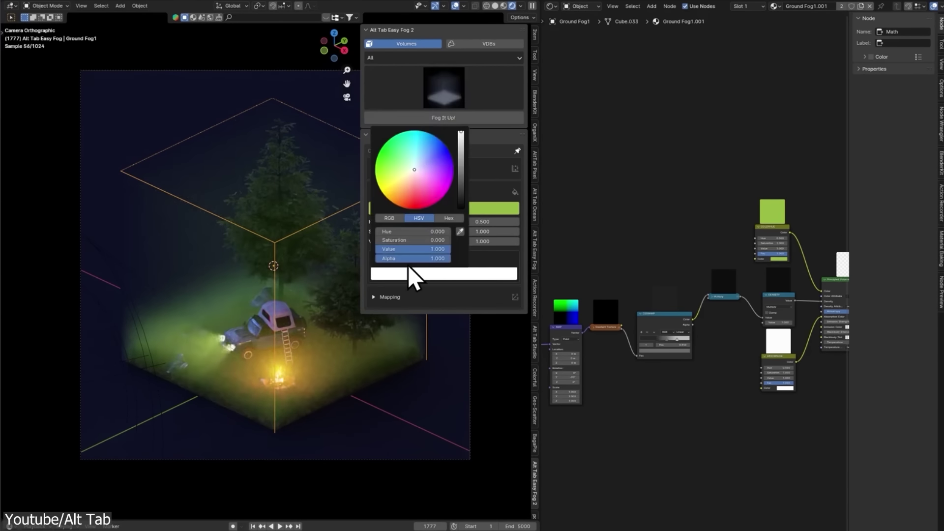
pyautogui.click(423, 297)
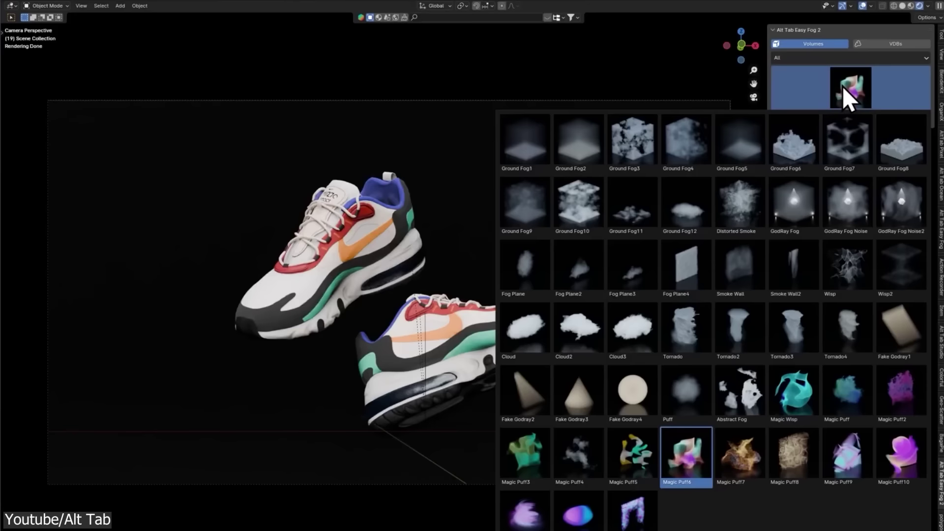
# - Add the Magic Puff6 fog volume with Noise Scale 9.090 and a frame-driven Mapping Z expression
pyautogui.click(729, 415)
pyautogui.click(851, 118)
pyautogui.click(846, 191)
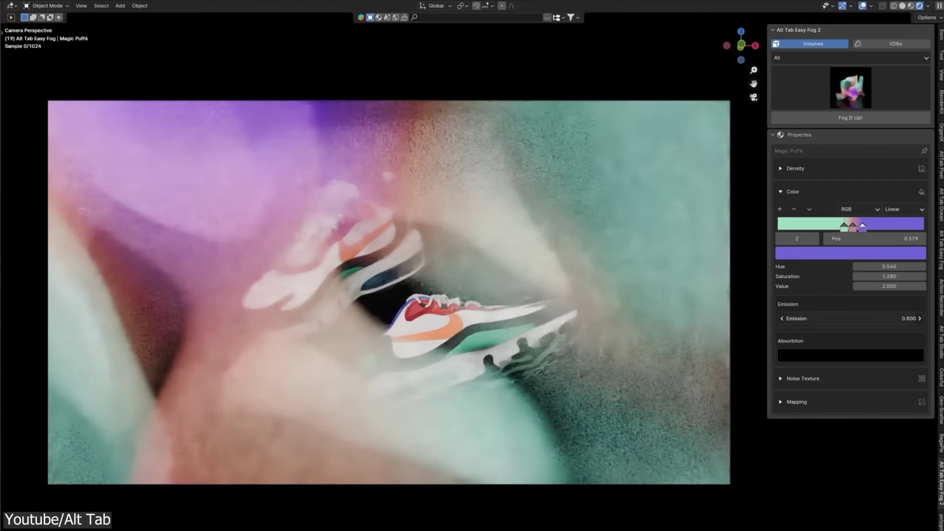
pyautogui.click(793, 191)
pyautogui.click(803, 215)
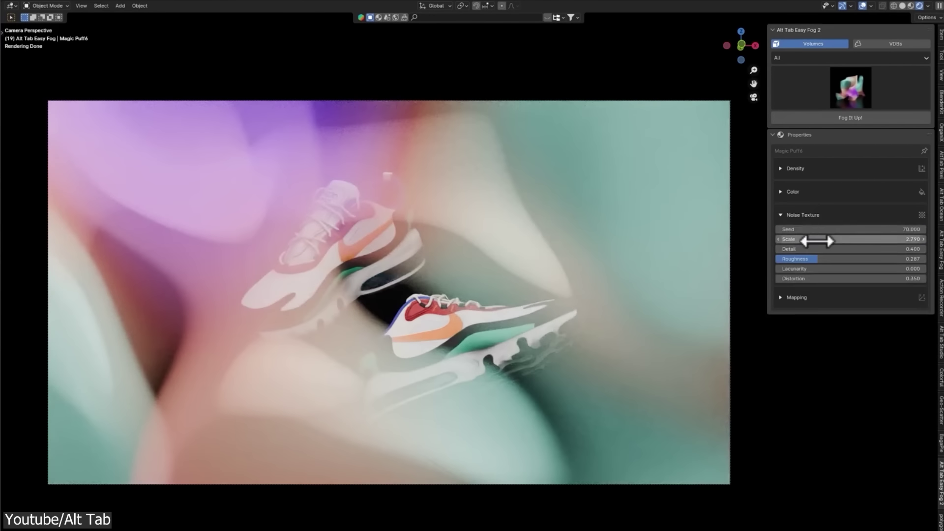
pyautogui.moveTo(851, 239); pyautogui.dragTo(885, 239)
pyautogui.hotkey('shift', 'Left')
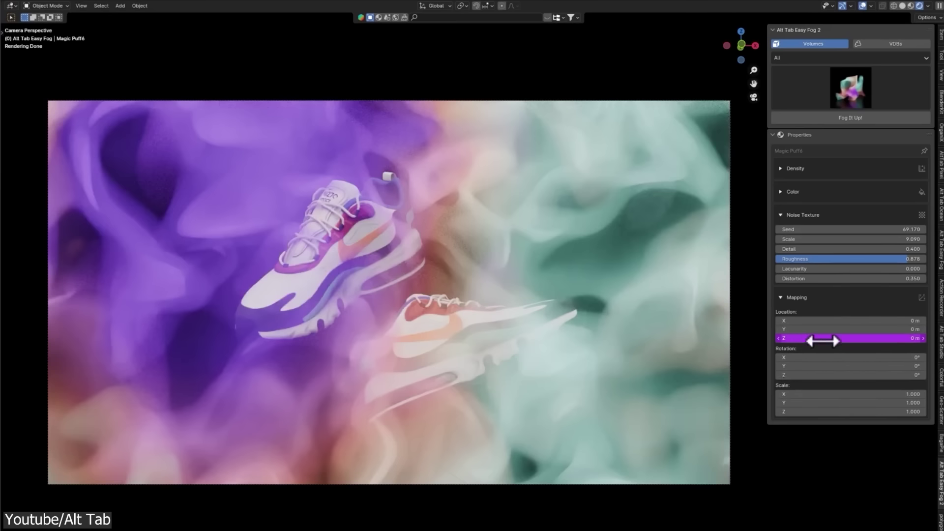
pyautogui.hotkey('shift', 'Right')
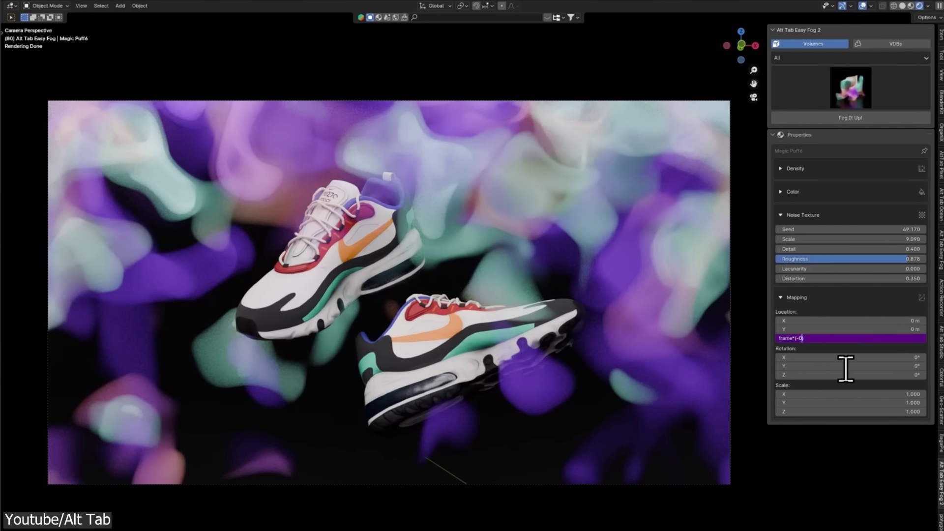
pyautogui.press('Return')
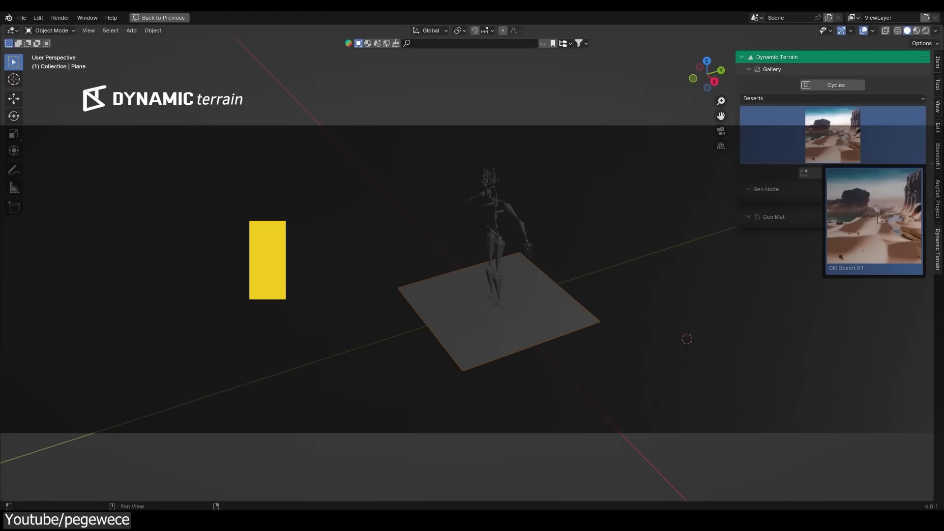
# - Show the GN Desert 01 terrain in Rendered shading and adjust Distortion Desert and Random Lands
pyautogui.click(926, 30)
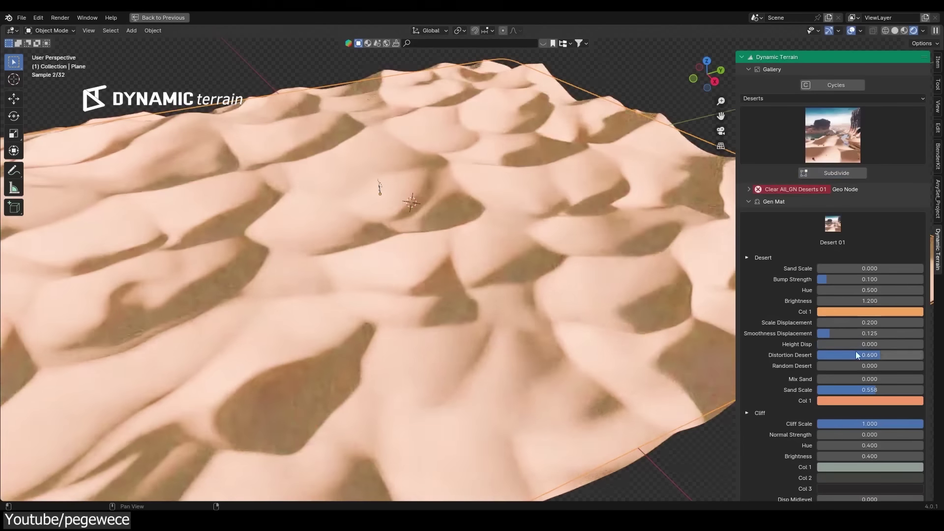
pyautogui.moveTo(856, 355); pyautogui.dragTo(897, 355)
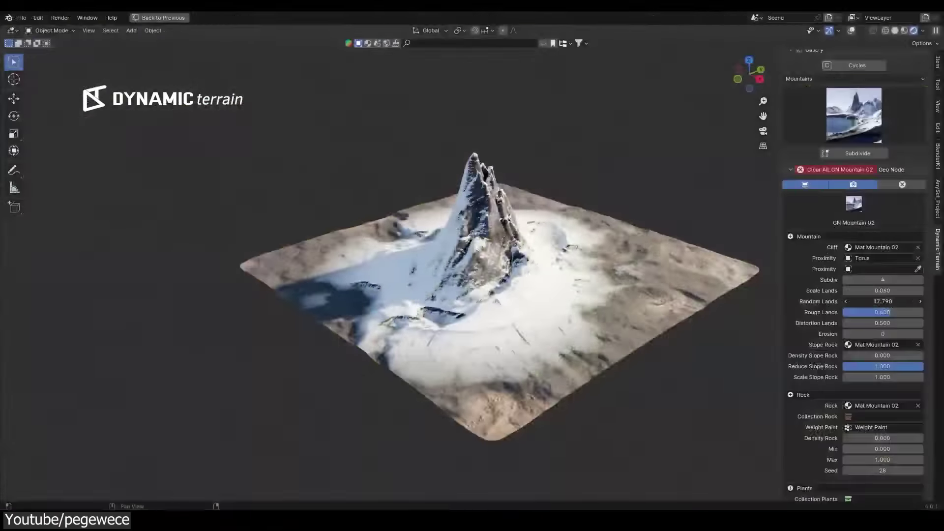
pyautogui.moveTo(883, 301); pyautogui.dragTo(866, 291)
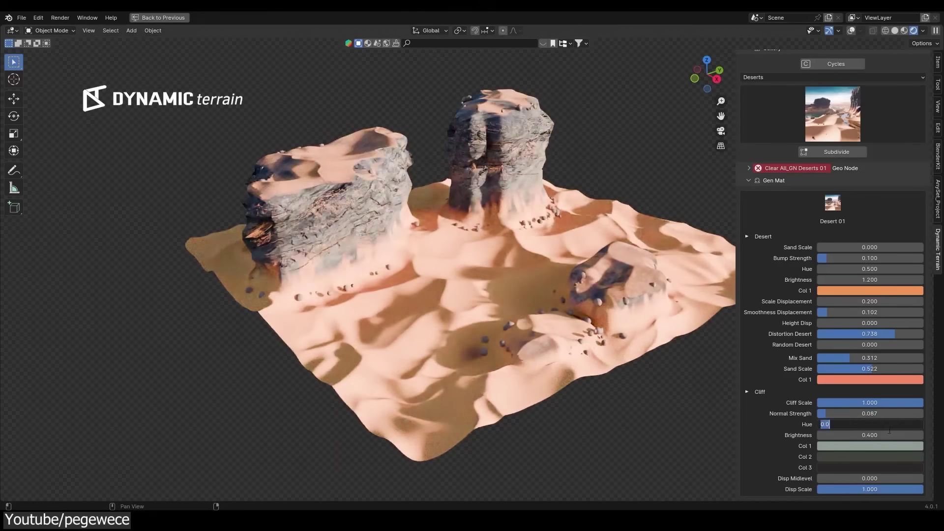
# - Confirm the Cliff Hue, set the Col 1 colour, Add Snow 1.000 and Reduce Snow Ground 0.95
pyautogui.press('Return')
pyautogui.click(866, 447)
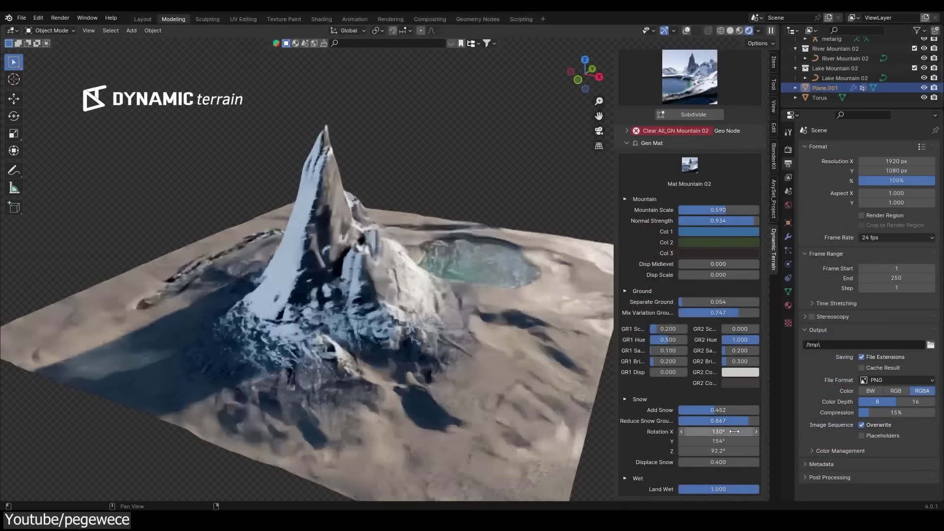
pyautogui.moveTo(718, 411)
pyautogui.mouseDown()
pyautogui.moveTo(731, 419)
pyautogui.moveTo(705, 410)
pyautogui.moveTo(721, 421)
pyautogui.mouseUp()
pyautogui.moveTo(719, 432); pyautogui.dragTo(699, 439)
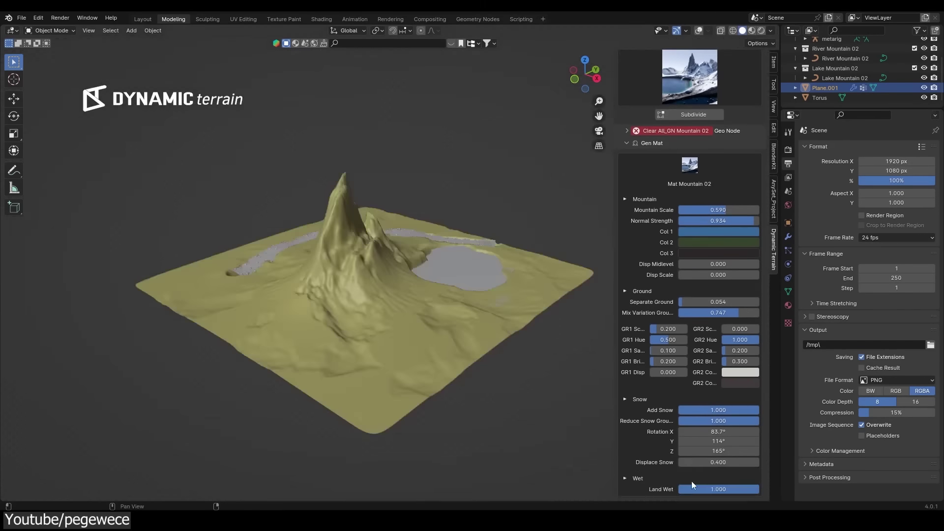
pyautogui.click(757, 419)
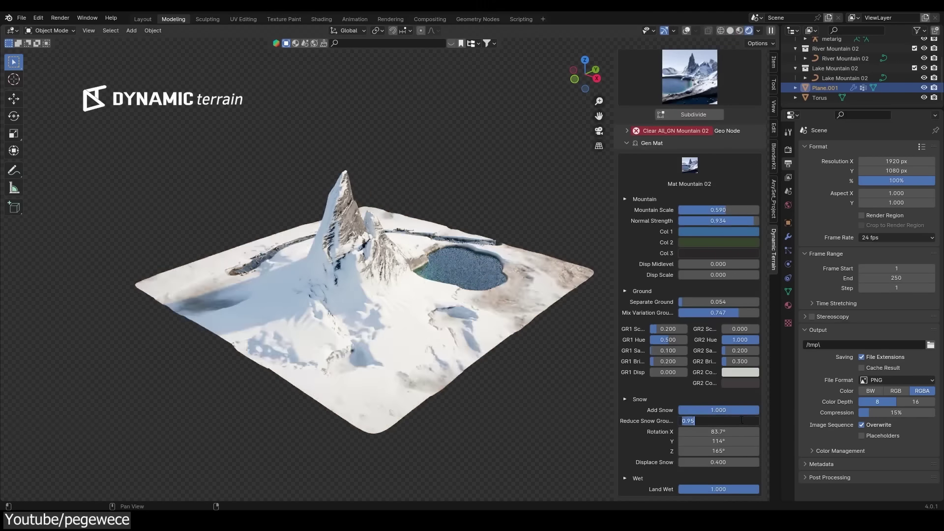
pyautogui.press('Return')
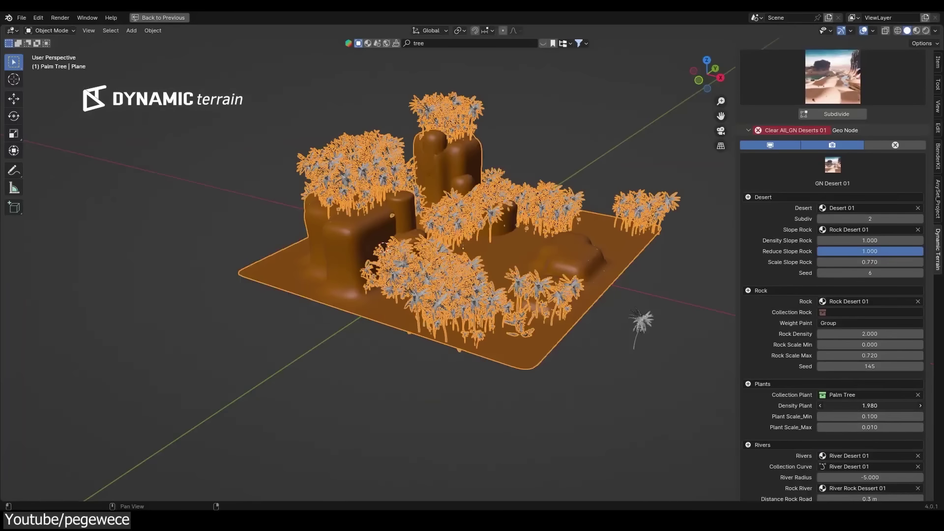
# - Thin and shrink the palms, weight-paint the rock path, set Density Max 1 and Rock Scale Max 0.5
pyautogui.moveTo(870, 406); pyautogui.dragTo(860, 444)
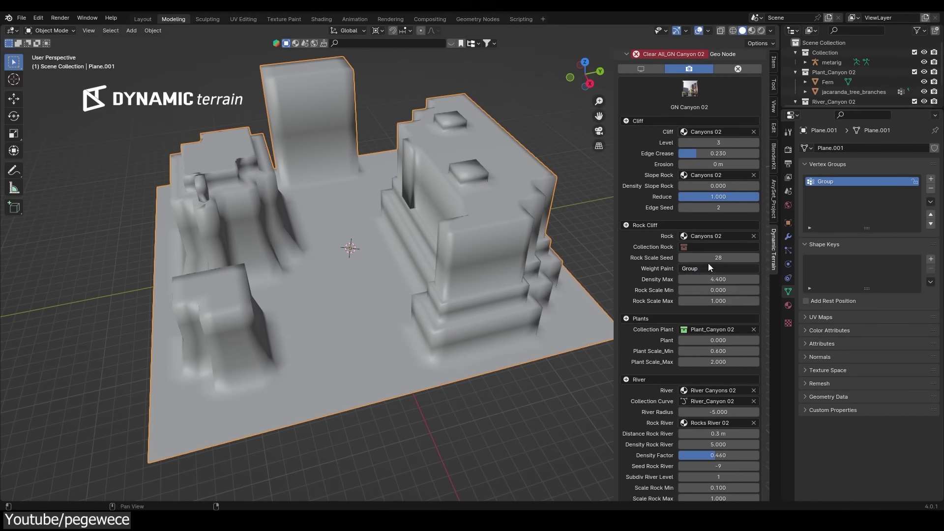
pyautogui.hotkey('ctrl', 'Tab')
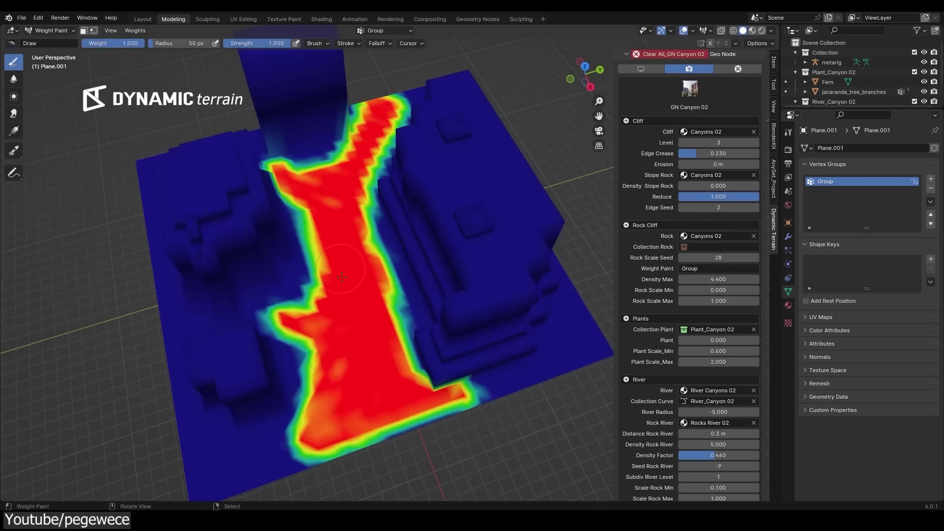
pyautogui.hotkey('ctrl', 'Tab')
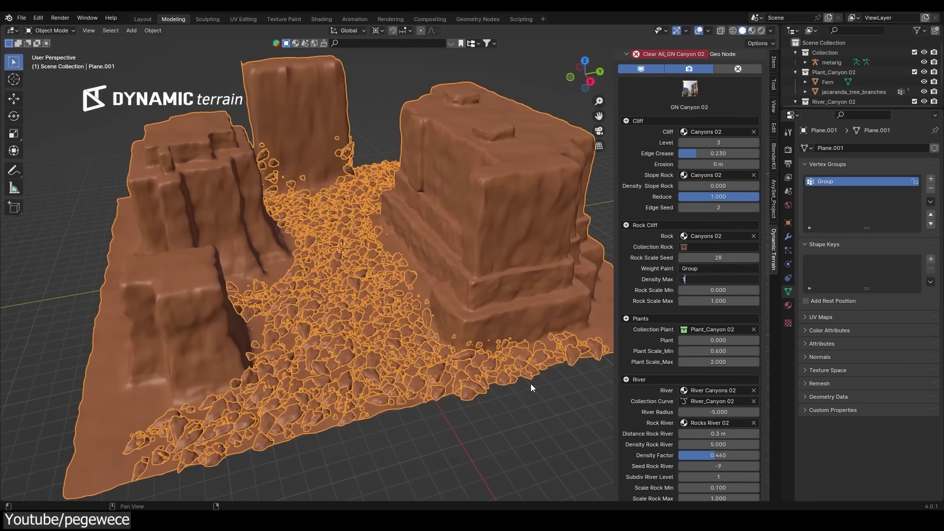
pyautogui.press('Return')
pyautogui.click(750, 301)
pyautogui.write('0.5')
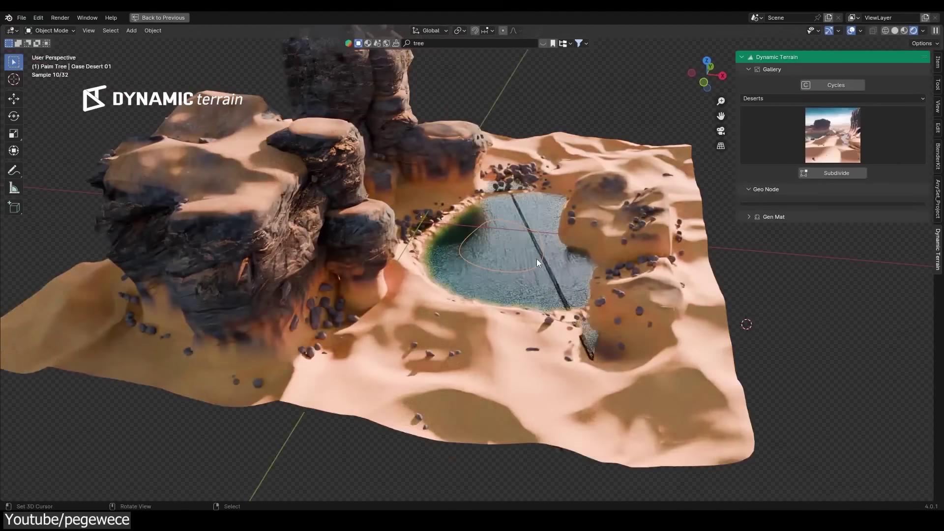
# - Move the oasis lake along the X axis, then the Y axis
pyautogui.press('g')
pyautogui.press('x')
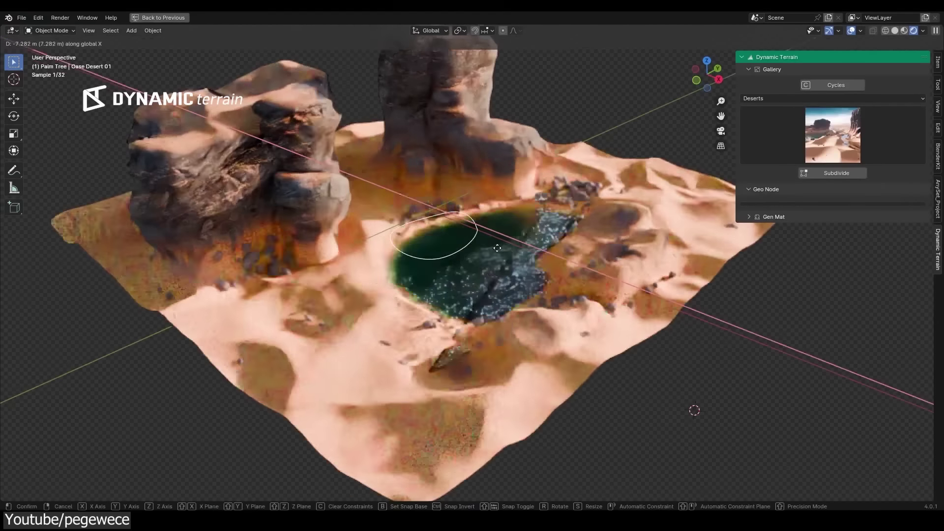
pyautogui.press('y')
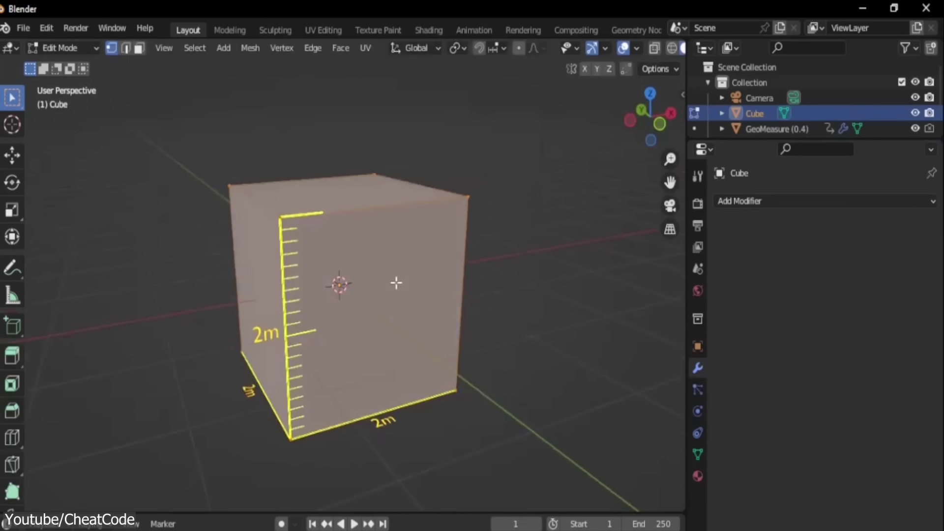
# - Add an edge loop and raise the cube's top face straight up to 2m 67cm
pyautogui.click(295, 335)
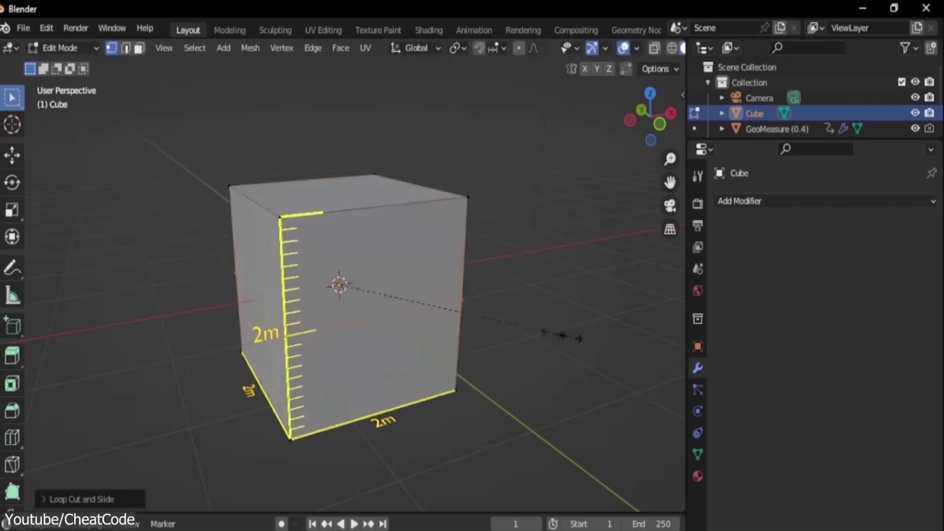
pyautogui.press('Escape')
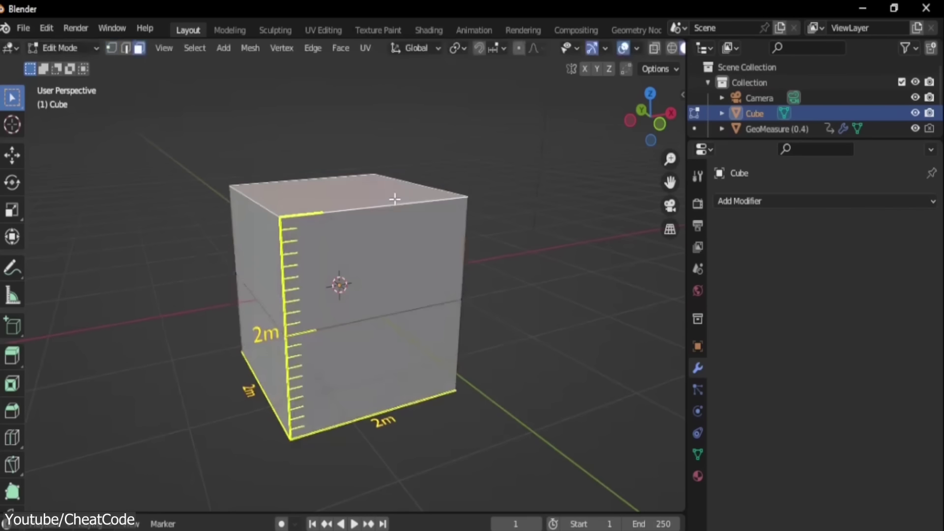
pyautogui.press('g')
pyautogui.press('z')
pyautogui.click(389, 152)
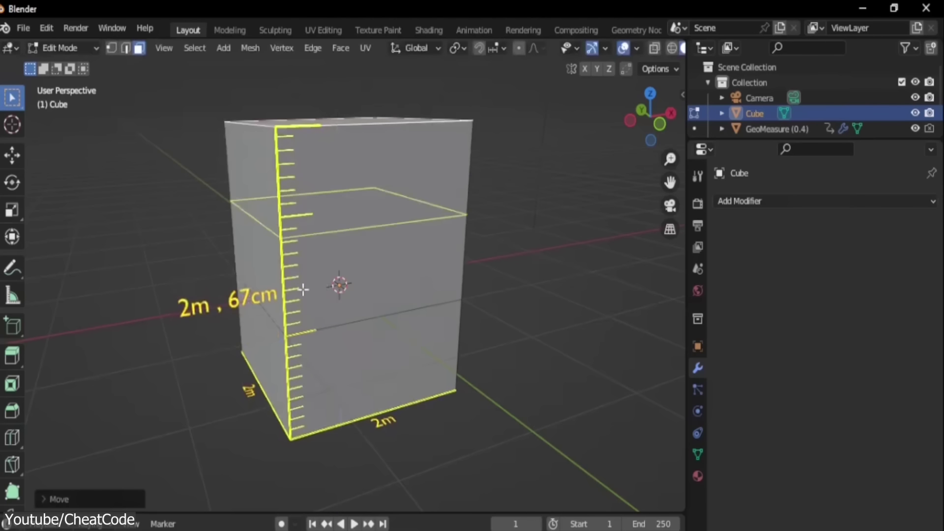
# - Extrude a band of front faces toward the viewer to form an overhang
pyautogui.click(319, 266)
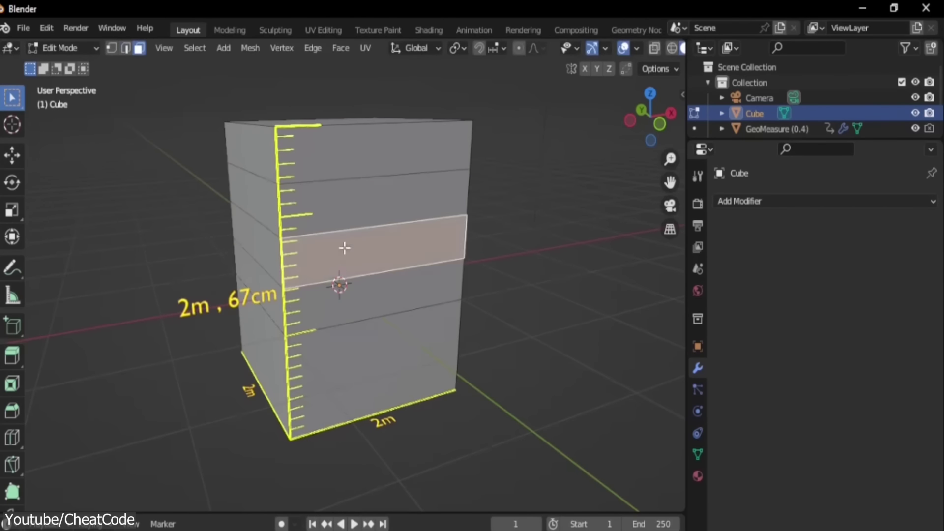
pyautogui.press('e')
pyautogui.press('y')
pyautogui.click(438, 357)
pyautogui.scroll(-3, 418, 349)
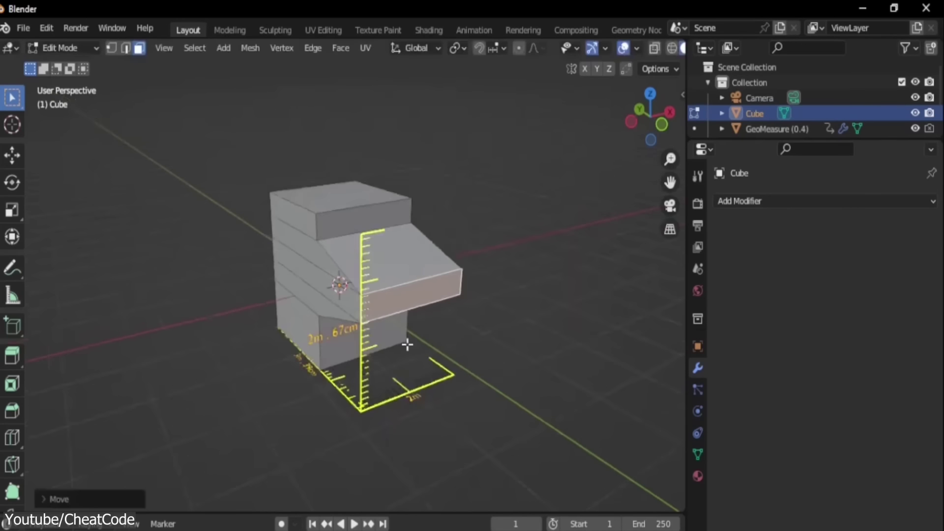
# - Inset the overhang's slanted top face and extrude it upward into a block
pyautogui.click(423, 260)
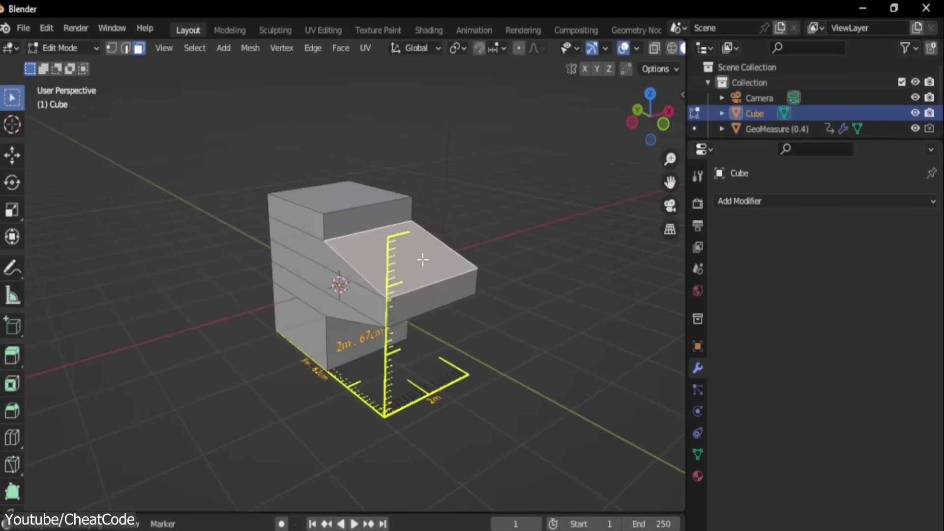
pyautogui.press('i')
pyautogui.click(496, 274)
pyautogui.press('e')
pyautogui.rightClick(505, 191)
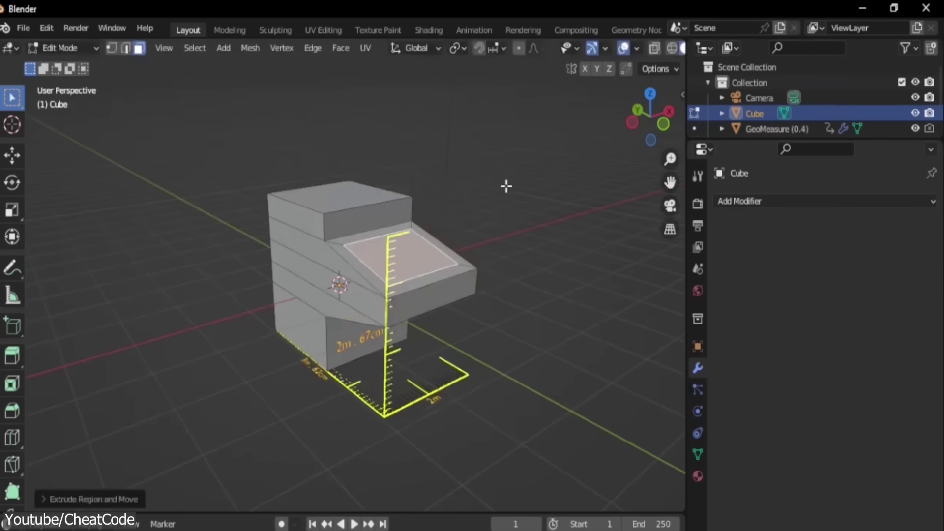
pyautogui.scroll(3, 464, 261)
pyautogui.scroll(-1, 470, 255)
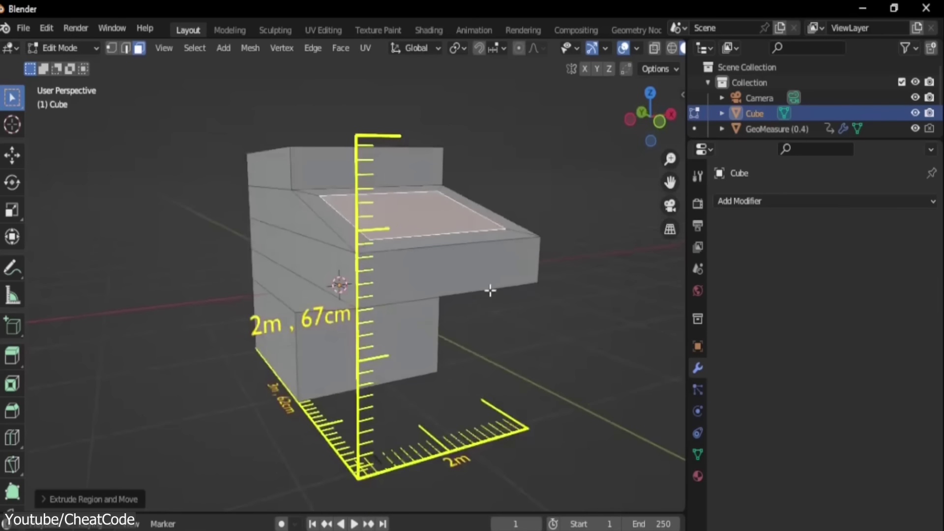
pyautogui.press('e')
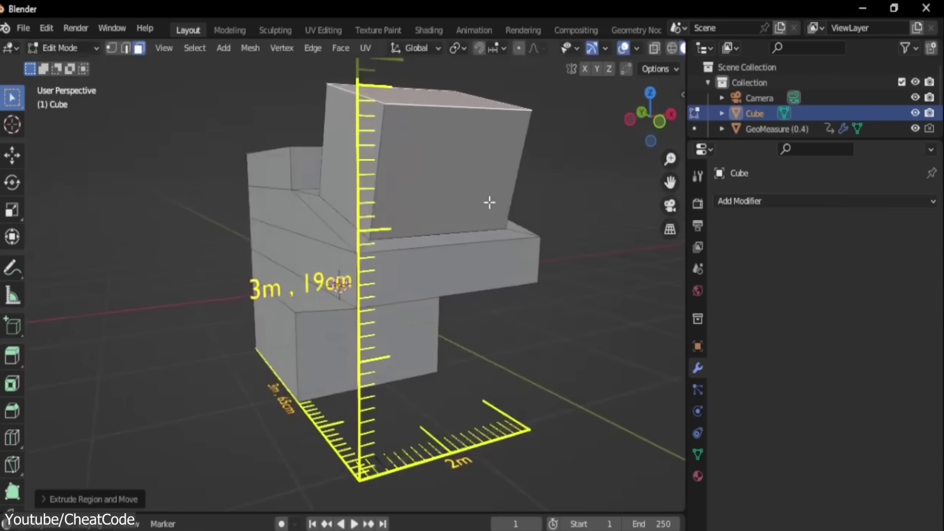
pyautogui.press('Tab')
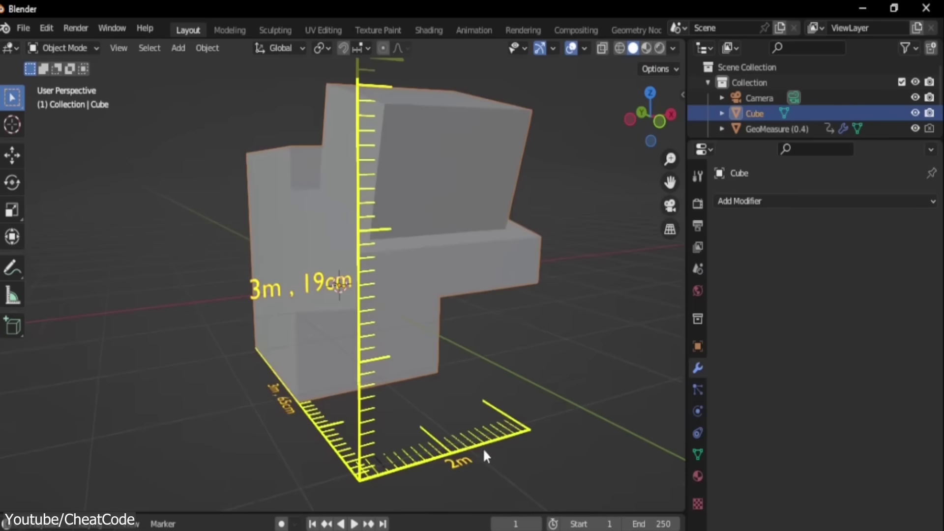
# - Change the GeoMeasure Unit setting and test-scale the cube to watch the rulers update
pyautogui.click(483, 445)
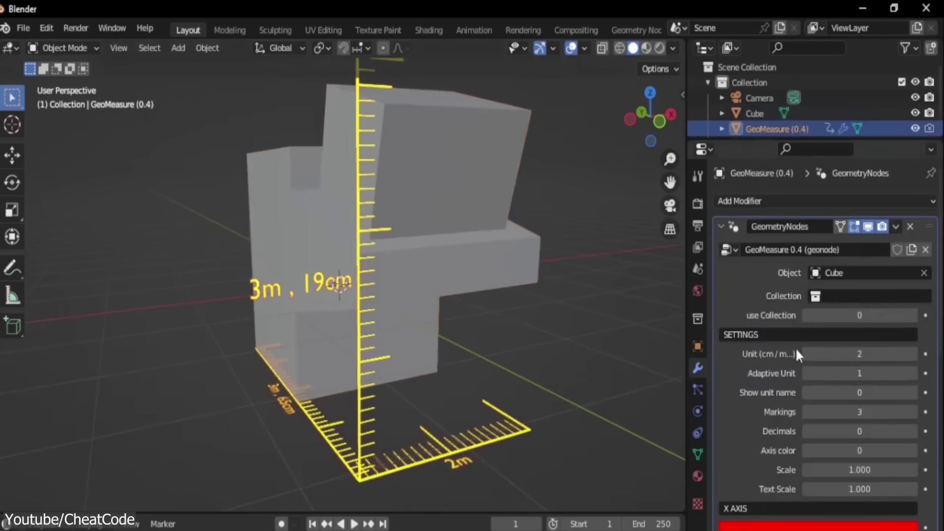
pyautogui.scroll(-2, 714, 328)
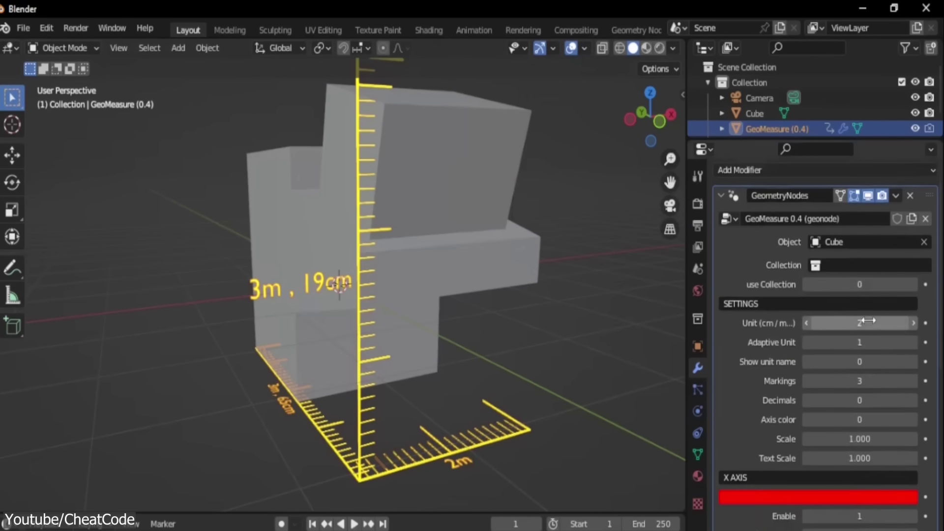
pyautogui.moveTo(859, 323)
pyautogui.mouseDown()
pyautogui.moveTo(873, 324)
pyautogui.moveTo(853, 323)
pyautogui.mouseUp()
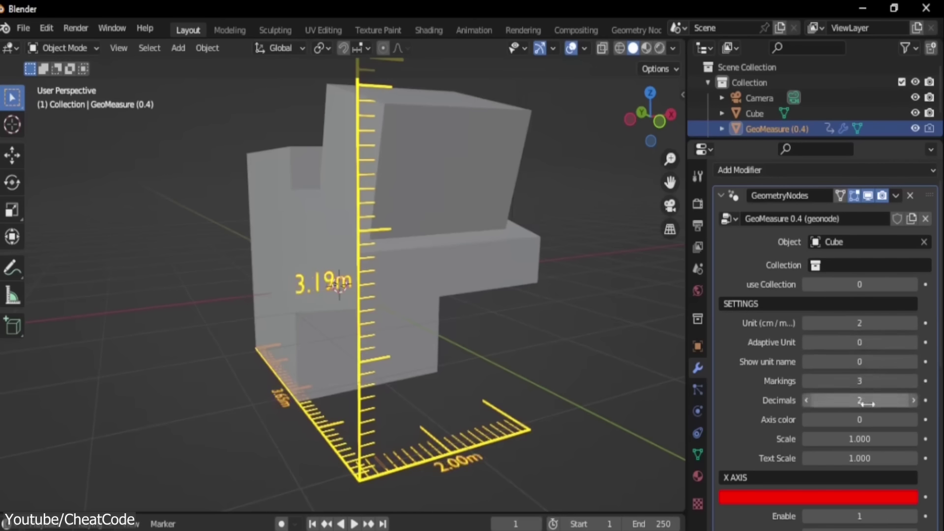
pyautogui.click(455, 249)
pyautogui.press('s')
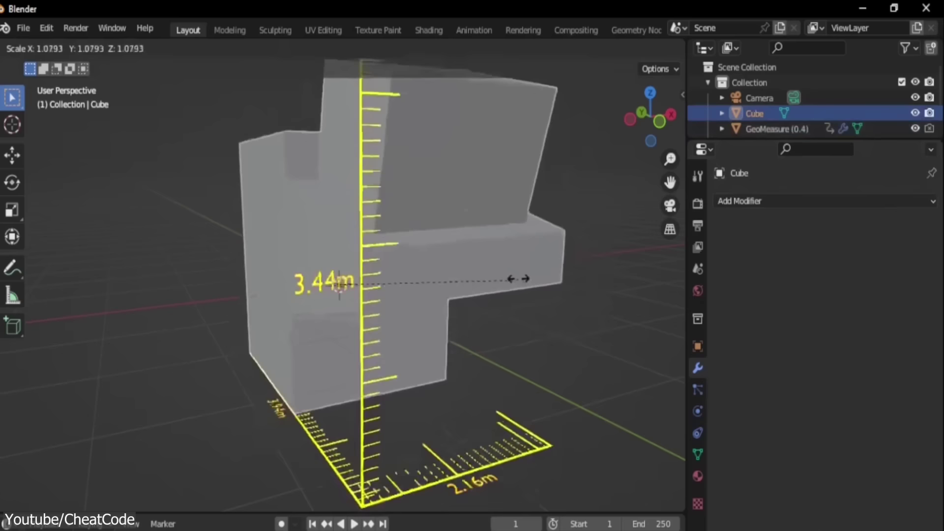
pyautogui.press('Escape')
# - Toggle the GeoMeasure use Collection setting on and back off
pyautogui.click(457, 452)
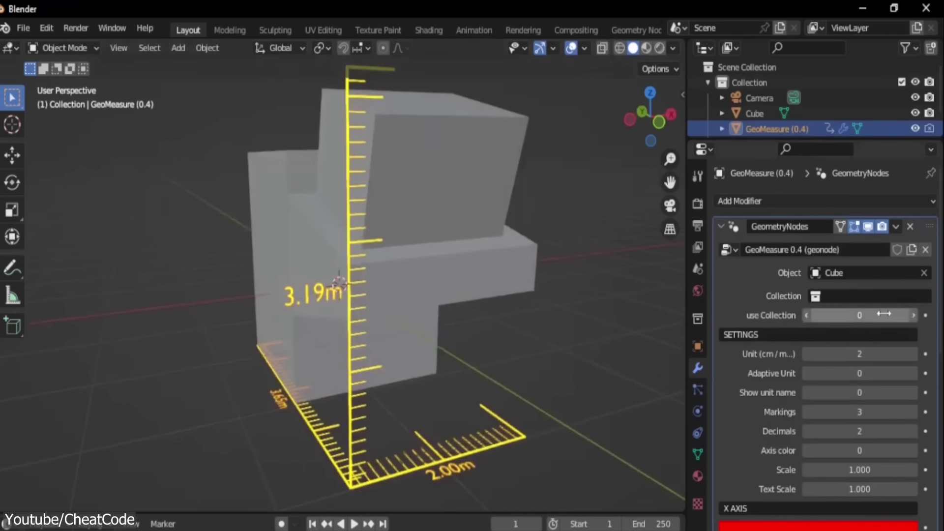
pyautogui.click(914, 315)
pyautogui.click(807, 315)
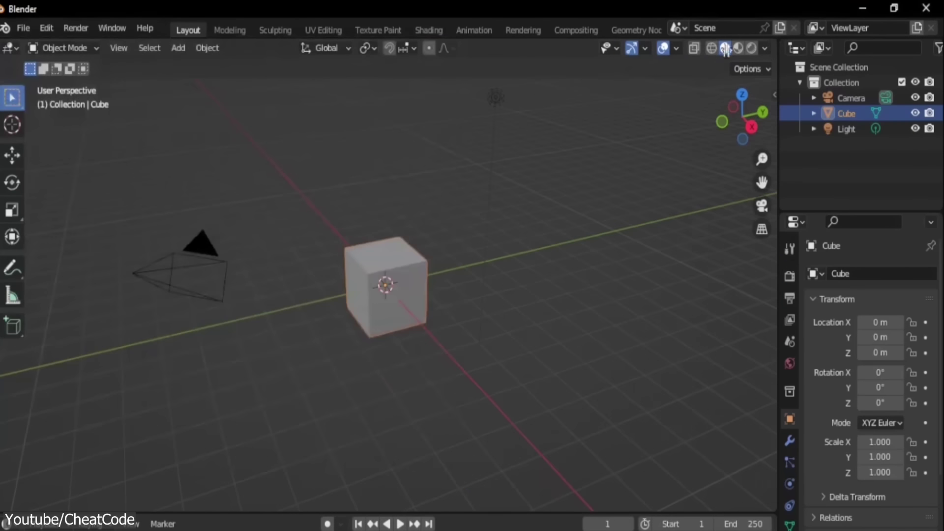
# - Drop the GeoMeasure (0.4) asset from the GeoMeasure Tut library into the viewport
pyautogui.click(316, 48)
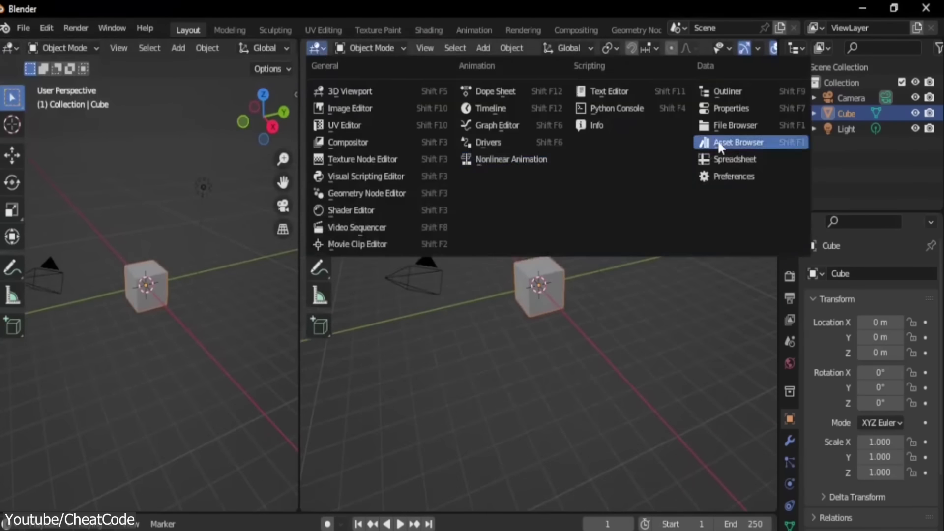
pyautogui.click(721, 142)
pyautogui.click(399, 69)
pyautogui.click(382, 183)
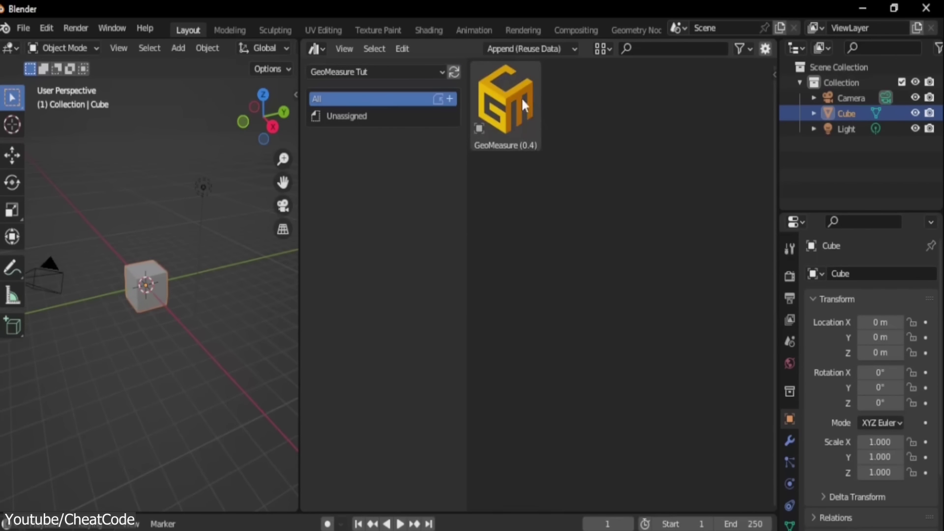
pyautogui.moveTo(522, 97); pyautogui.dragTo(220, 338)
pyautogui.moveTo(301, 48); pyautogui.dragTo(301, 48)
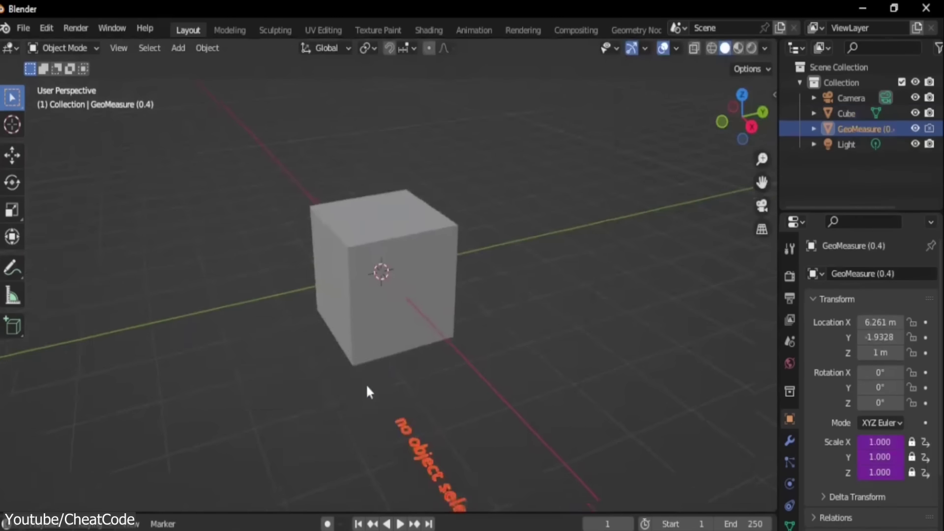
# - Set the GeoMeasure modifier's Object field to Cube
pyautogui.scroll(5, 366, 384)
pyautogui.scroll(-4, 456, 379)
pyautogui.moveTo(456, 380); pyautogui.dragTo(384, 344, button='middle')
pyautogui.click(791, 440)
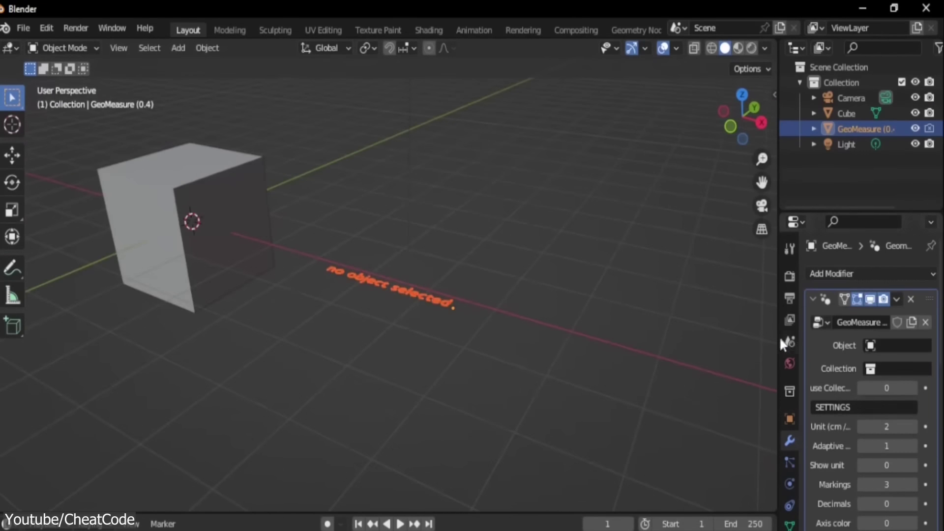
pyautogui.moveTo(776, 338); pyautogui.dragTo(687, 337)
pyautogui.moveTo(765, 221); pyautogui.dragTo(768, 148)
pyautogui.click(843, 273)
pyautogui.click(823, 310)
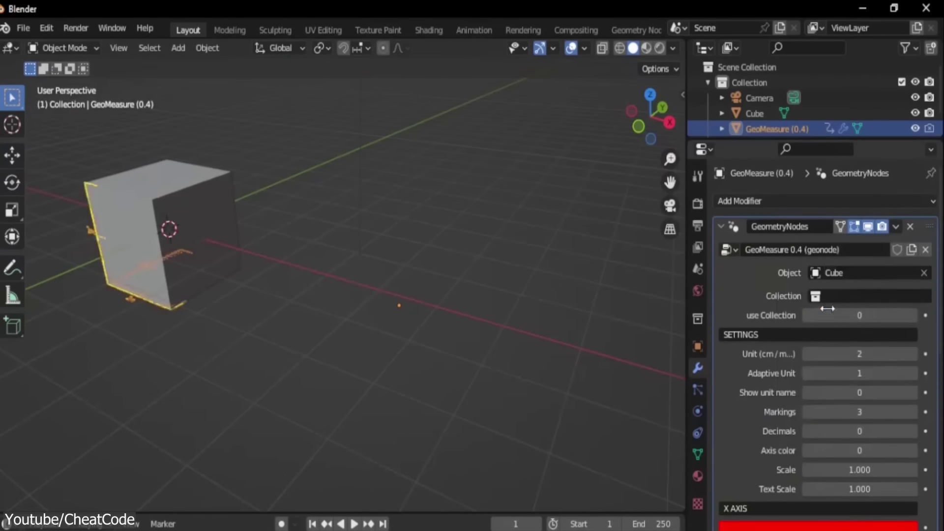
# - Frame the view on the cube using the quick favourites menu
pyautogui.click(199, 220)
pyautogui.press('q')
pyautogui.click(204, 232)
pyautogui.scroll(-4, 377, 295)
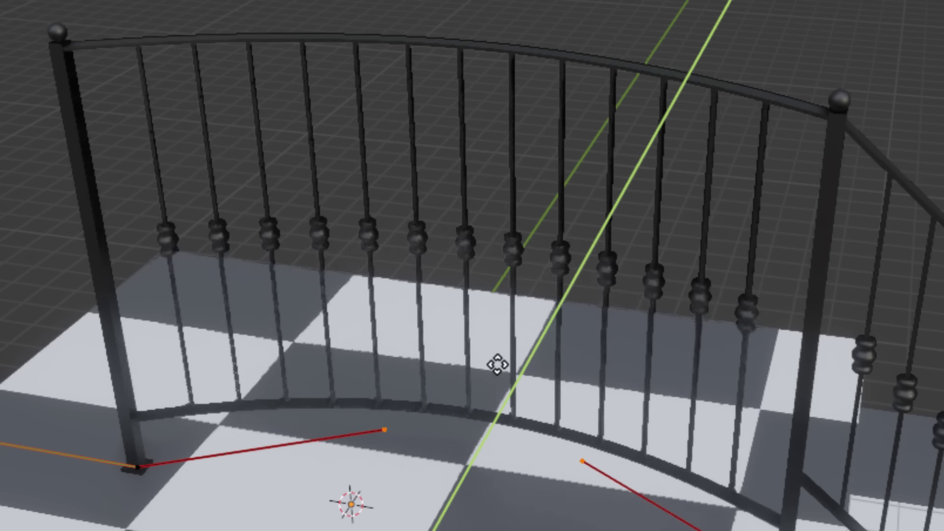
# - Bend the handrail arc, reshape the ornament Float Curve into a bulging profile, and tilt the balusters
pyautogui.click(510, 350)
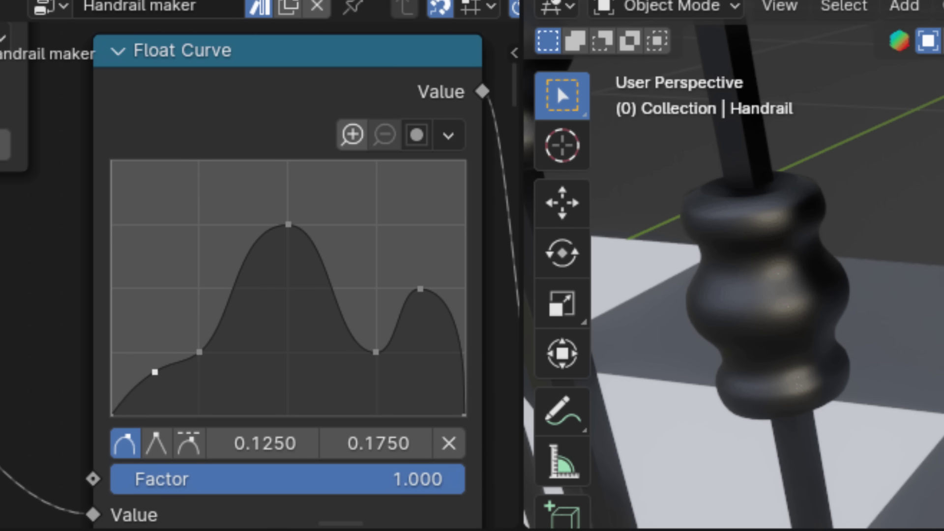
pyautogui.moveTo(155, 373); pyautogui.dragTo(159, 392)
pyautogui.moveTo(291, 290); pyautogui.dragTo(286, 326)
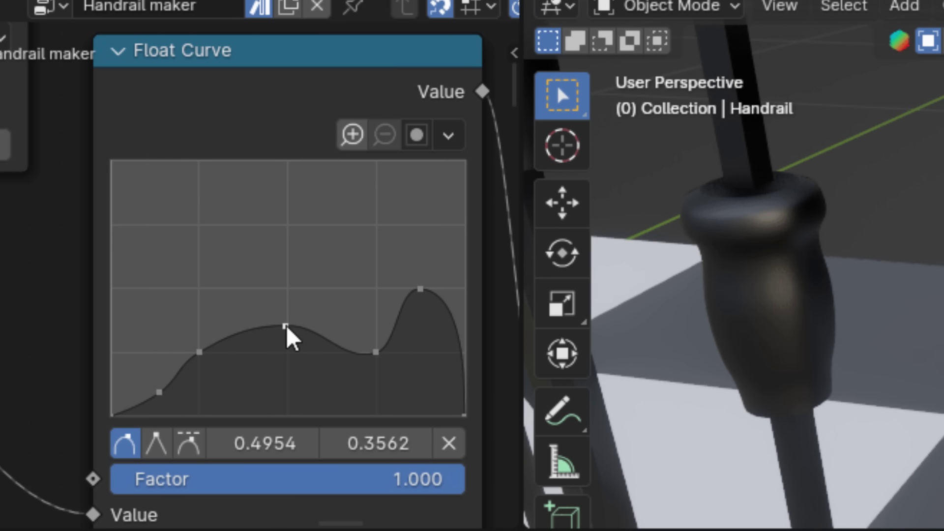
pyautogui.moveTo(421, 289); pyautogui.dragTo(459, 181)
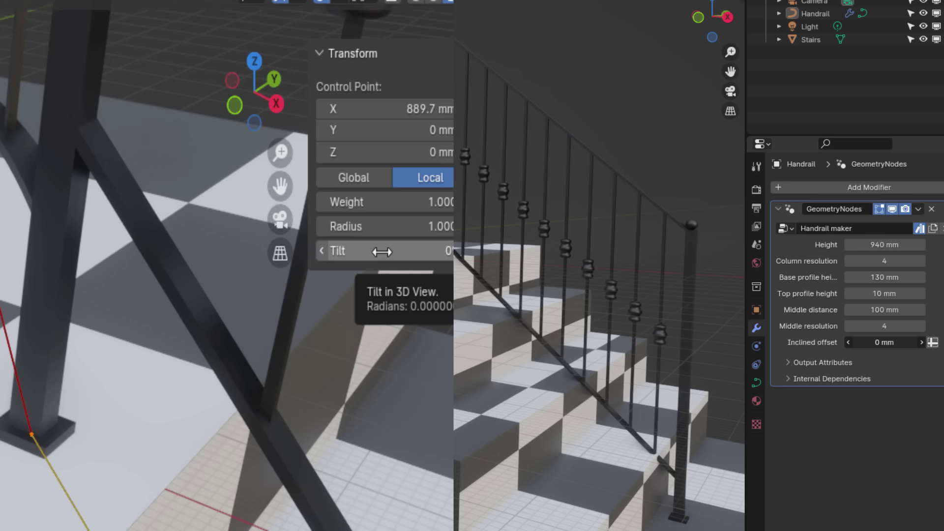
pyautogui.moveTo(381, 251)
pyautogui.mouseDown()
pyautogui.moveTo(418, 251)
pyautogui.moveTo(381, 250)
pyautogui.mouseUp()
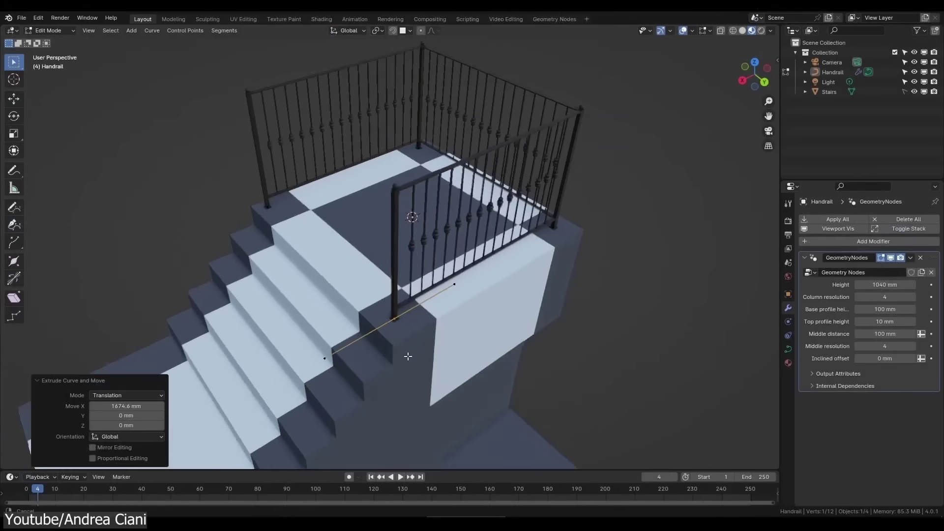
# - Extrude the handrail end down along the stairs with axis constraints
pyautogui.keyDown('shift'); pyautogui.moveTo(408, 356); pyautogui.dragTo(449, 213, button='middle'); pyautogui.keyUp('shift')
pyautogui.scroll(3, 449, 213)
pyautogui.press('g')
pyautogui.hotkey('shift', 'y')
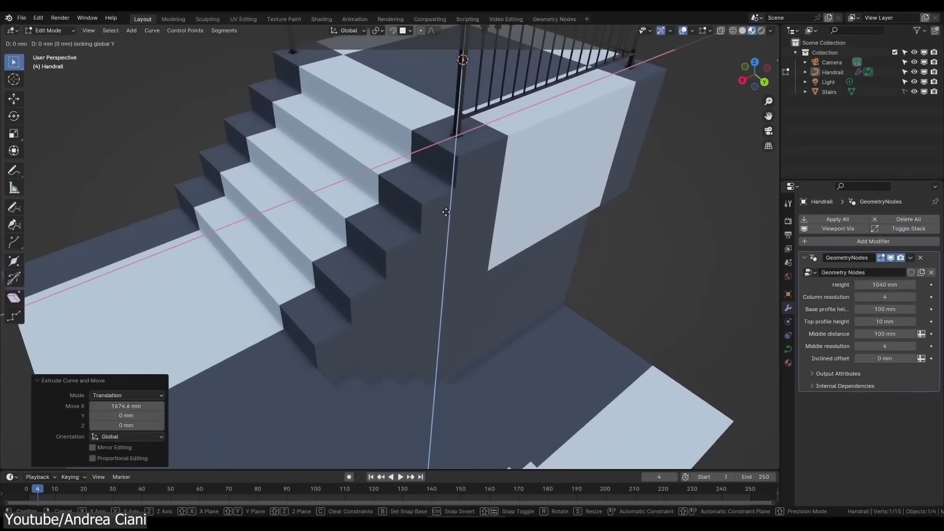
pyautogui.press('y')
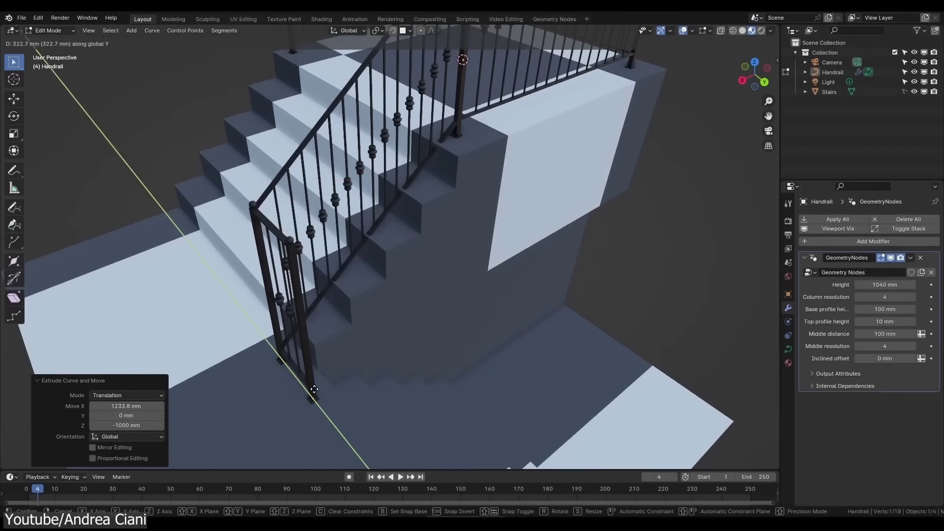
pyautogui.moveTo(314, 389); pyautogui.dragTo(274, 293, button='middle')
pyautogui.hotkey('shift', 'y')
pyautogui.click(274, 294)
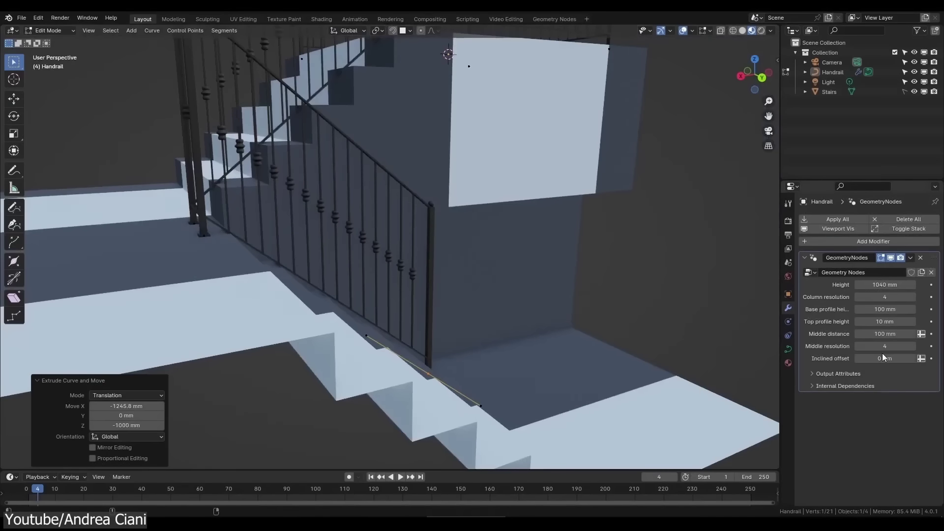
# - Set the handrail Height to 1024 mm and adjust the rail profile height in the modifier
pyautogui.moveTo(255, 240); pyautogui.dragTo(481, 277, button='middle')
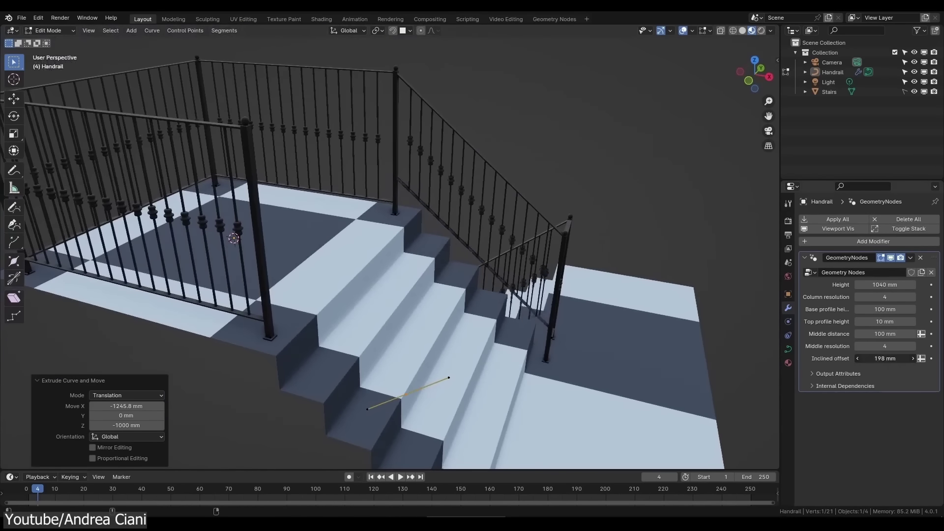
pyautogui.moveTo(875, 280); pyautogui.dragTo(885, 280)
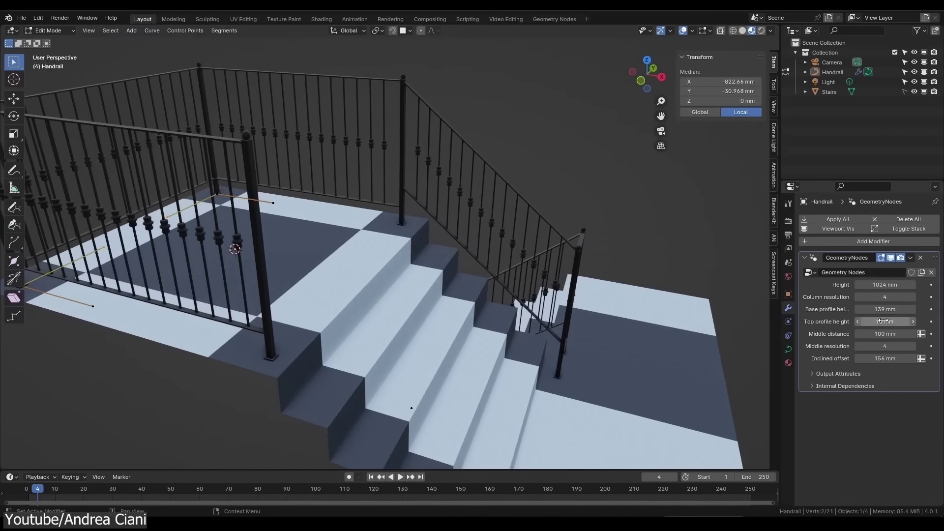
pyautogui.moveTo(880, 321); pyautogui.dragTo(890, 321)
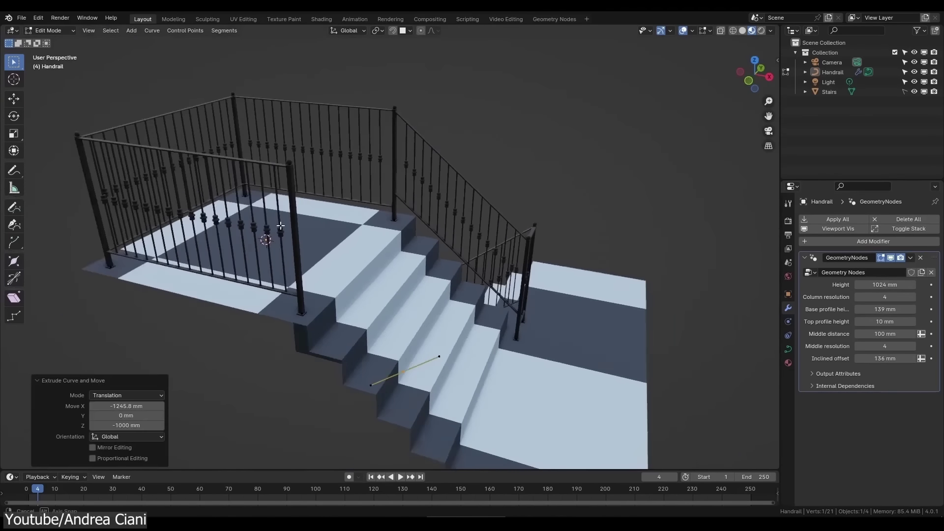
pyautogui.moveTo(374, 345); pyautogui.dragTo(493, 391, button='middle')
# - Move the selected rail points along Y and X to route the rail around the landing
pyautogui.moveTo(585, 372); pyautogui.dragTo(585, 373)
pyautogui.moveTo(586, 372); pyautogui.dragTo(558, 366, button='middle')
pyautogui.click(505, 390)
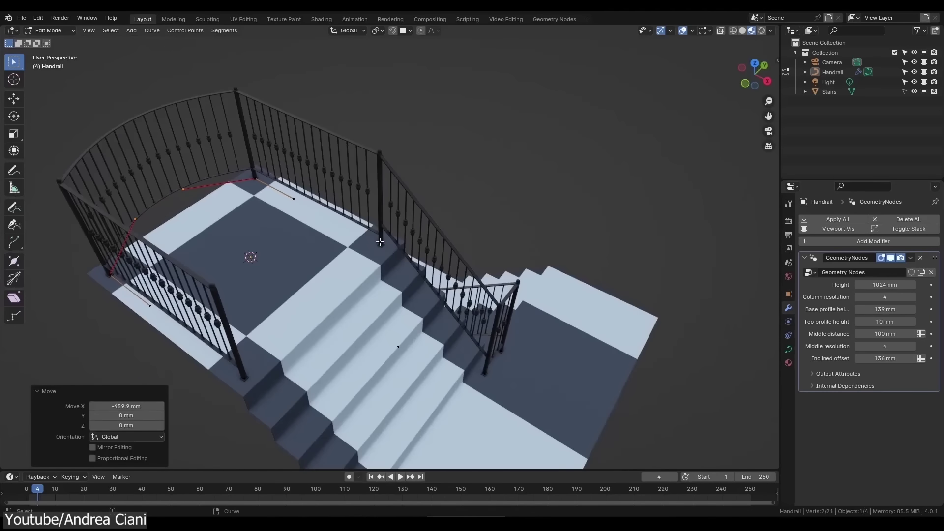
pyautogui.press('g')
pyautogui.press('y')
pyautogui.click(317, 302)
pyautogui.press('g')
pyautogui.click(337, 280)
# - Add another rail curve point to the selection and show its transform values in the sidebar
pyautogui.moveTo(338, 281); pyautogui.dragTo(390, 280, button='middle')
pyautogui.scroll(5, 390, 281)
pyautogui.keyDown('shift'); pyautogui.click(453, 306); pyautogui.keyUp('shift')
pyautogui.press('n')
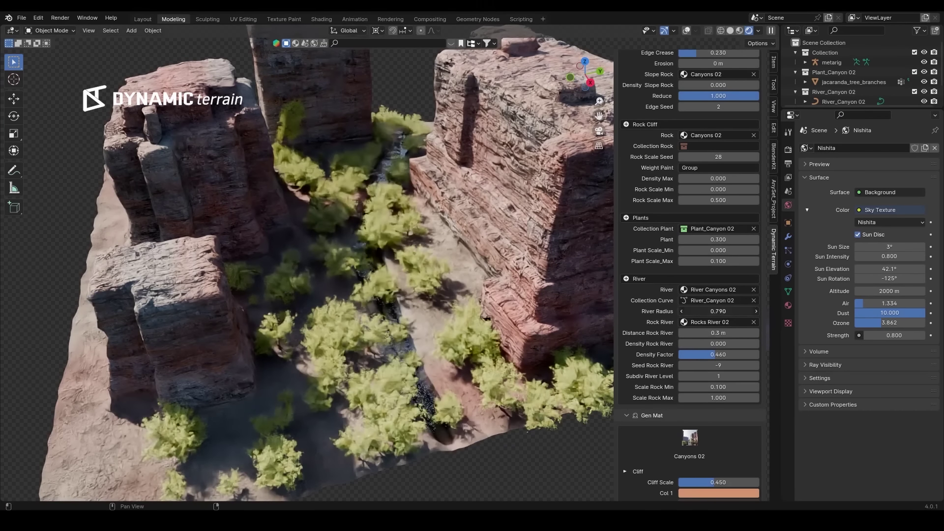
# - Widen the canyon River Radius to 7.900, then play the Curve Fluids Sim animation
pyautogui.moveTo(710, 312); pyautogui.dragTo(723, 311)
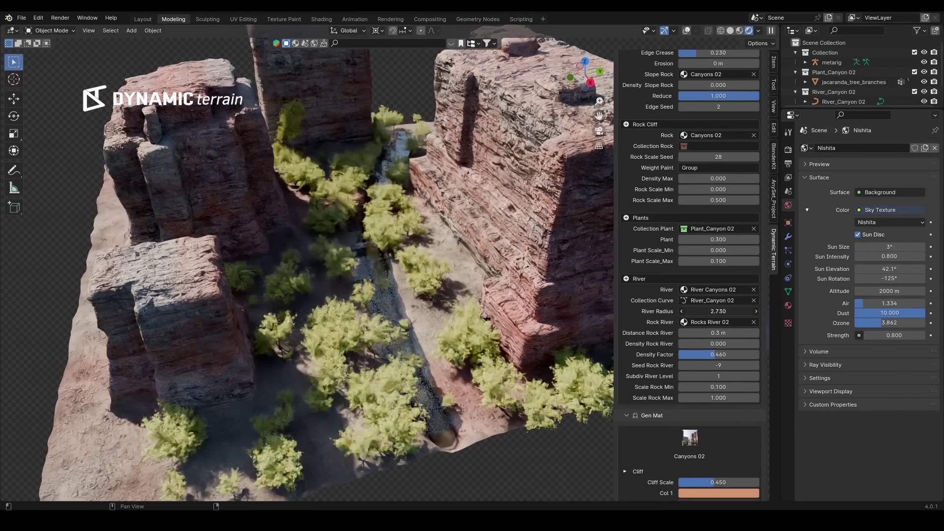
pyautogui.moveTo(703, 326); pyautogui.dragTo(726, 326)
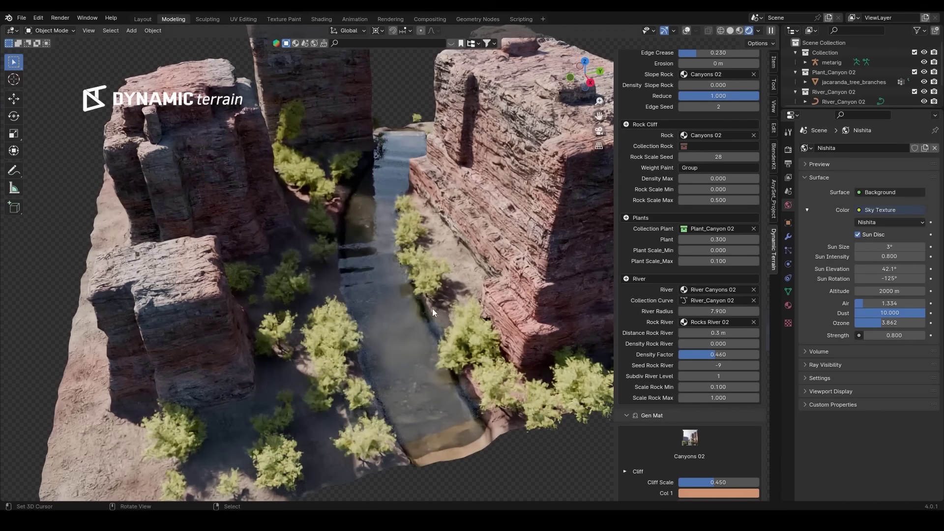
pyautogui.press('Return')
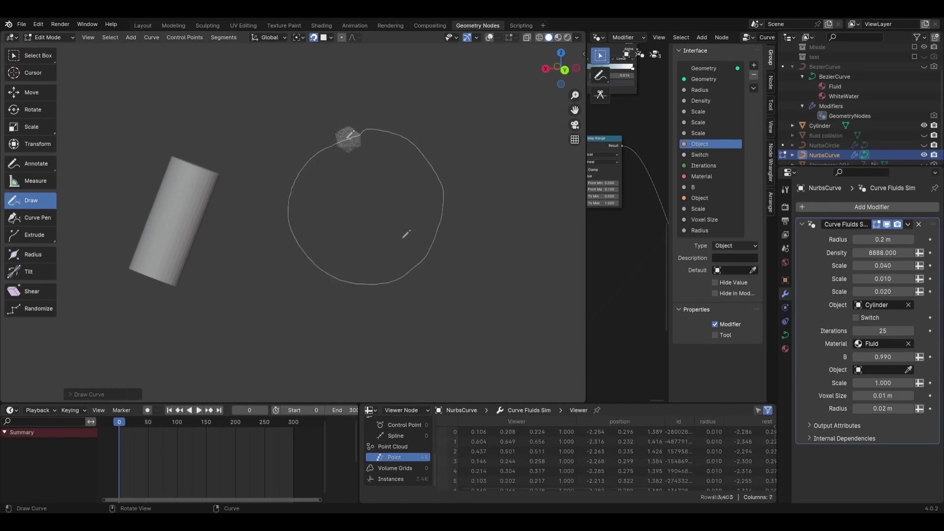
pyautogui.press('space')
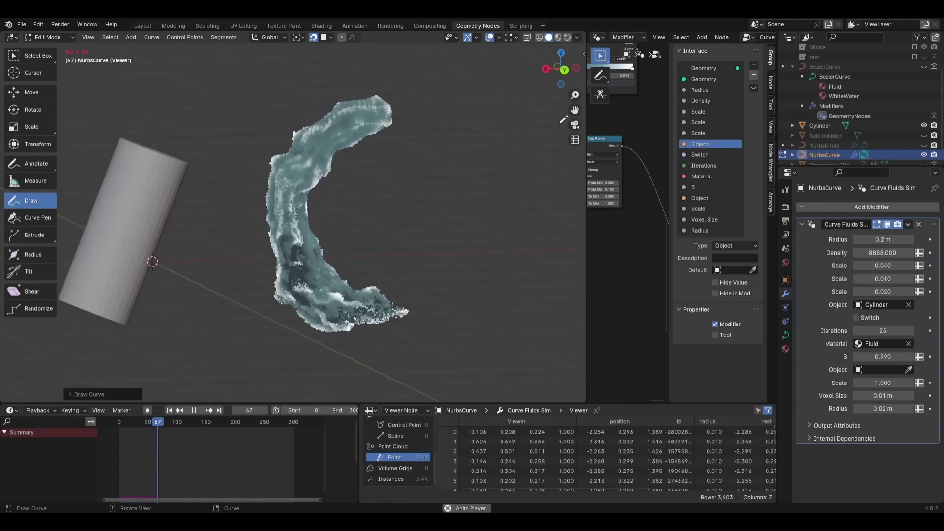